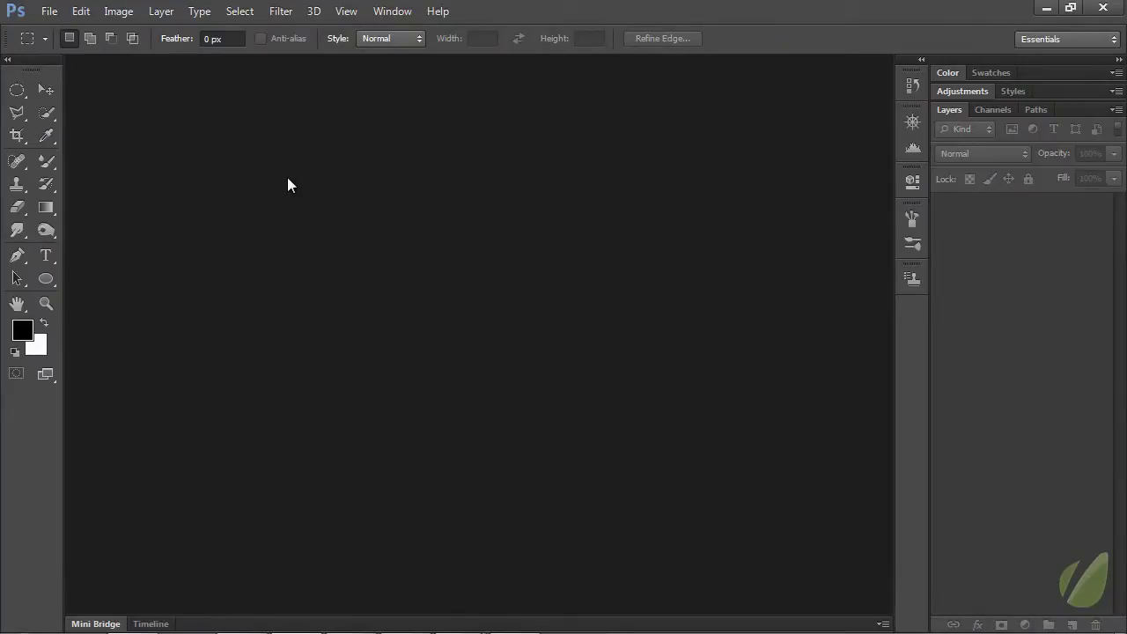
# Create a new white 2160 × 1215 px document at 96 pixels per inch.
pyautogui.click(46, 10)
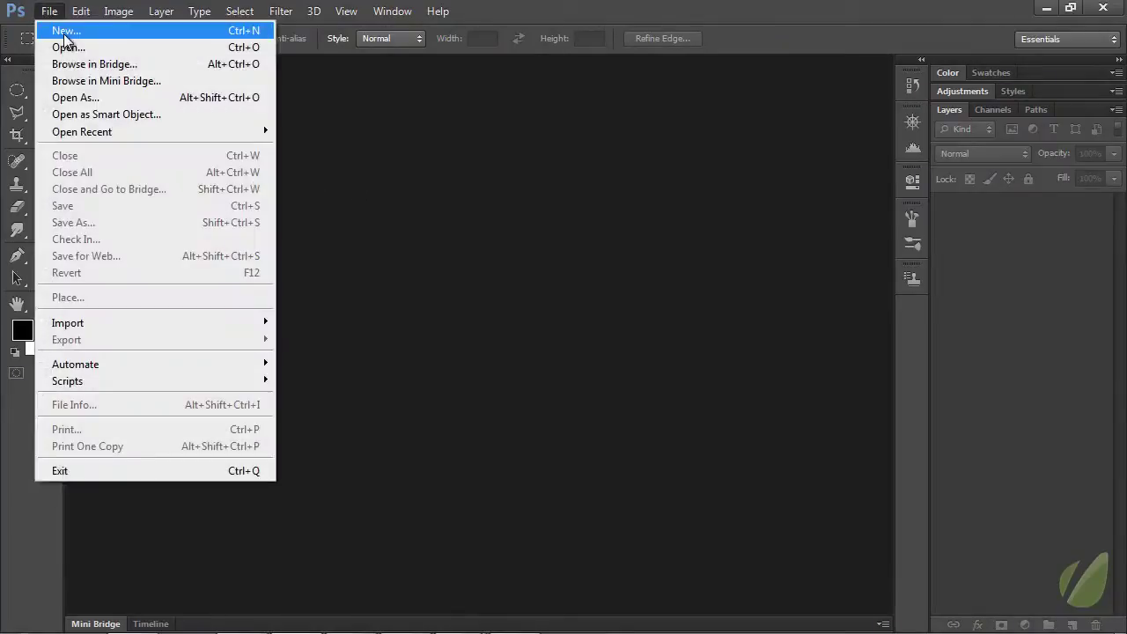
pyautogui.click(64, 33)
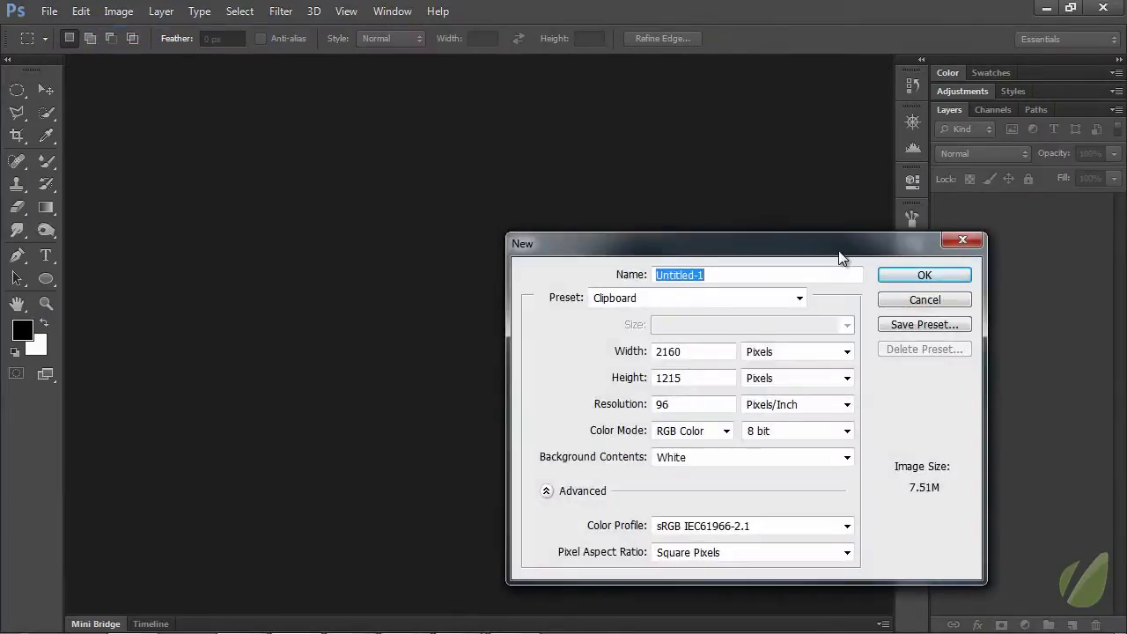
pyautogui.moveTo(840, 257); pyautogui.dragTo(606, 165)
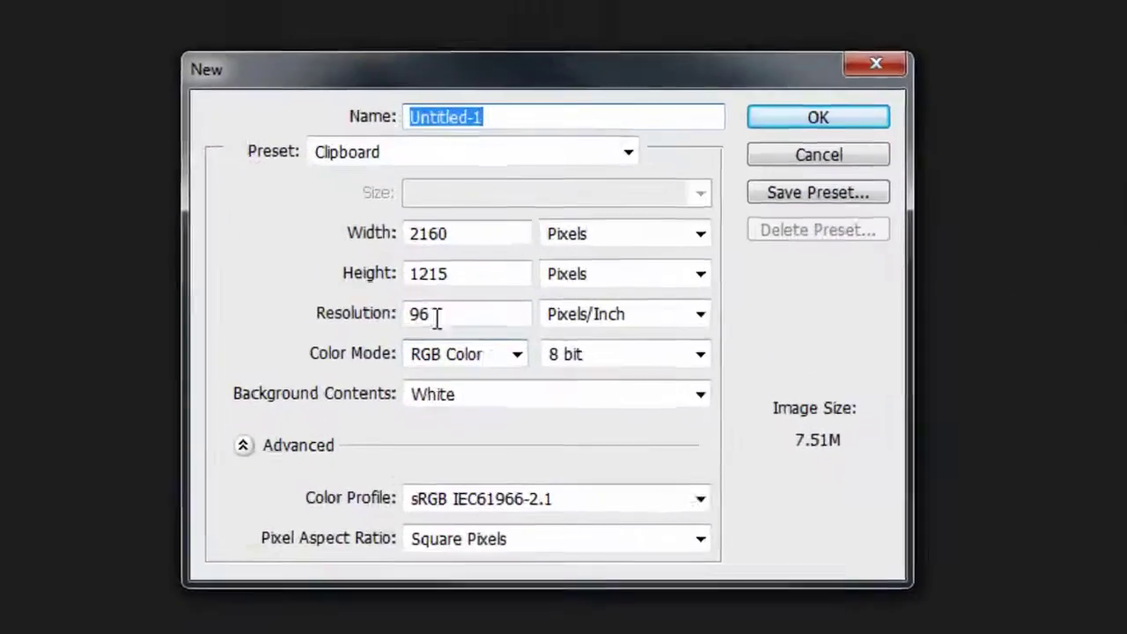
pyautogui.click(446, 308)
pyautogui.moveTo(448, 308); pyautogui.dragTo(385, 314)
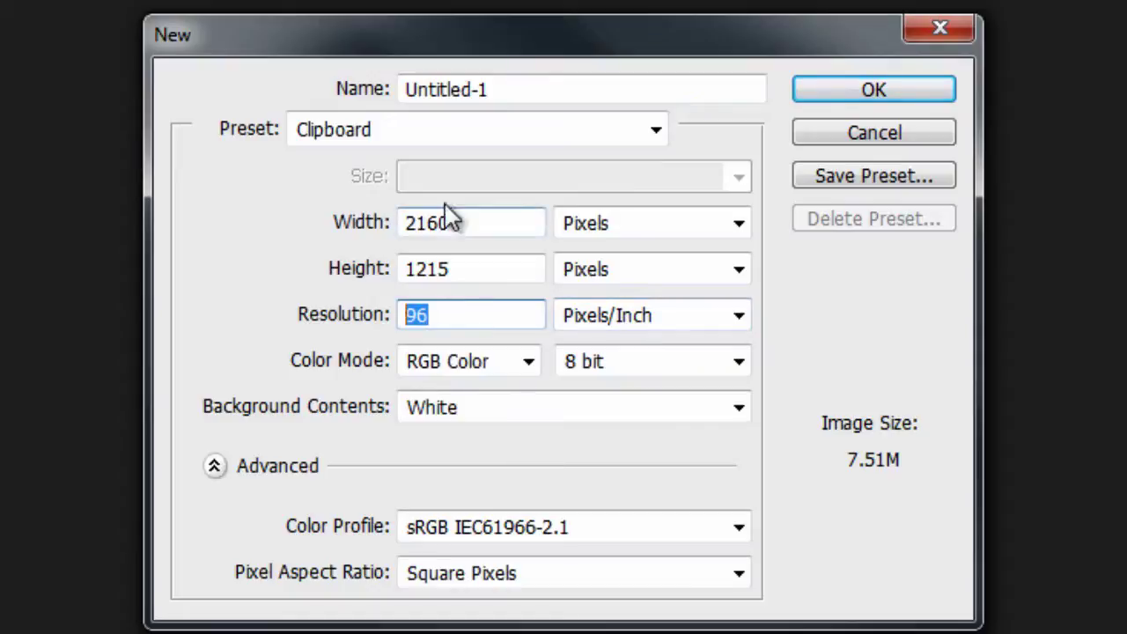
pyautogui.click(502, 226)
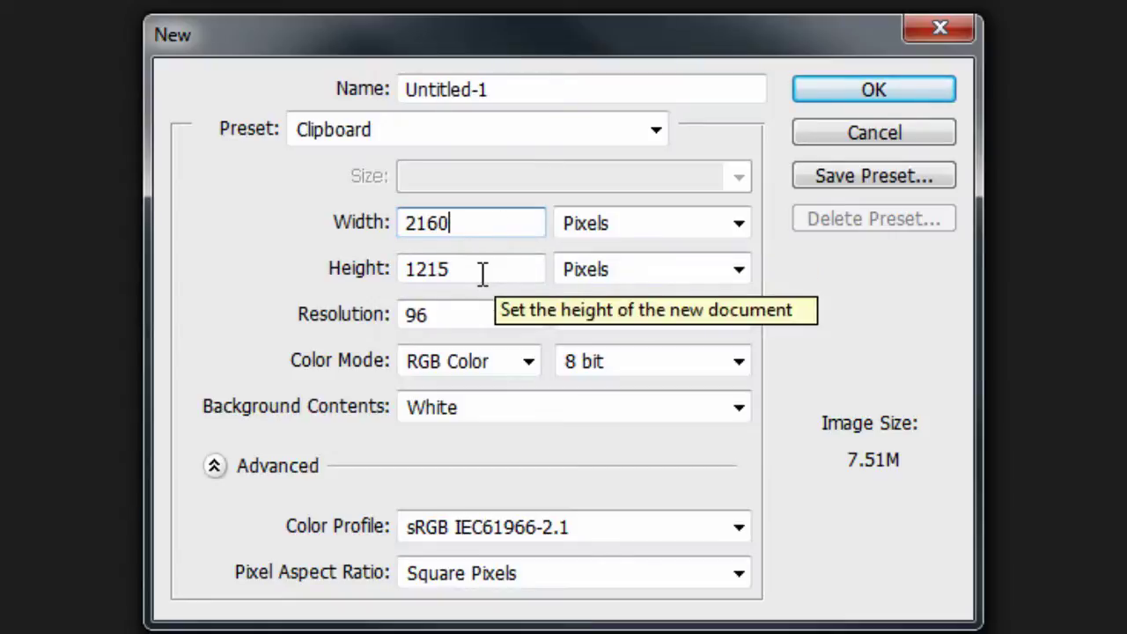
pyautogui.click(880, 97)
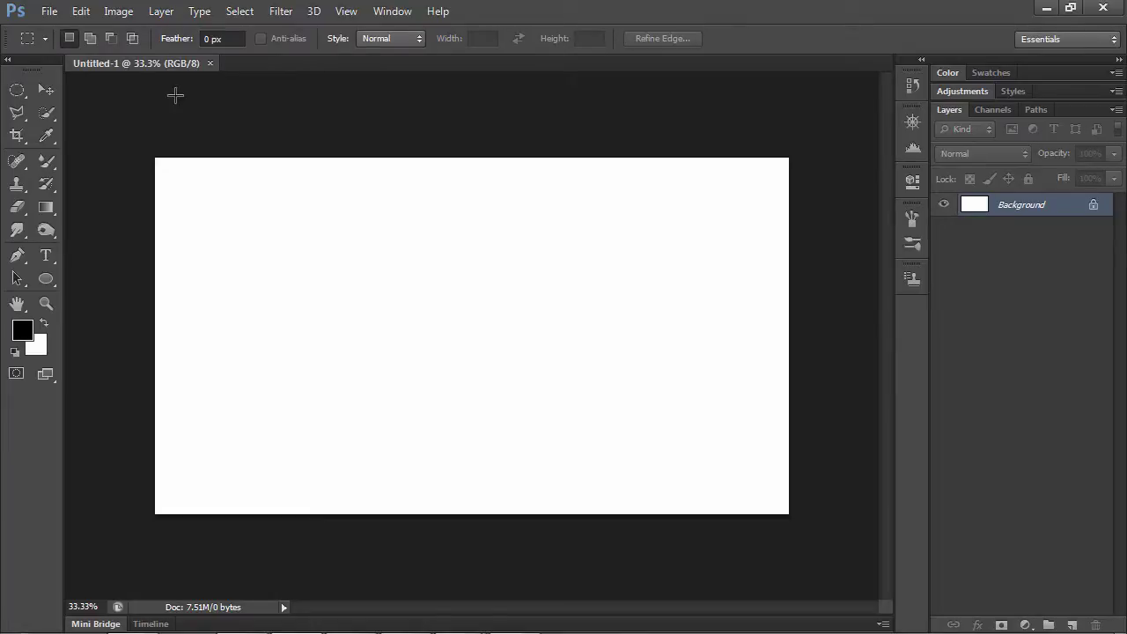
# Scale the image to 133.33 percent in Image Size, then zoom out to see it.
pyautogui.click(119, 11)
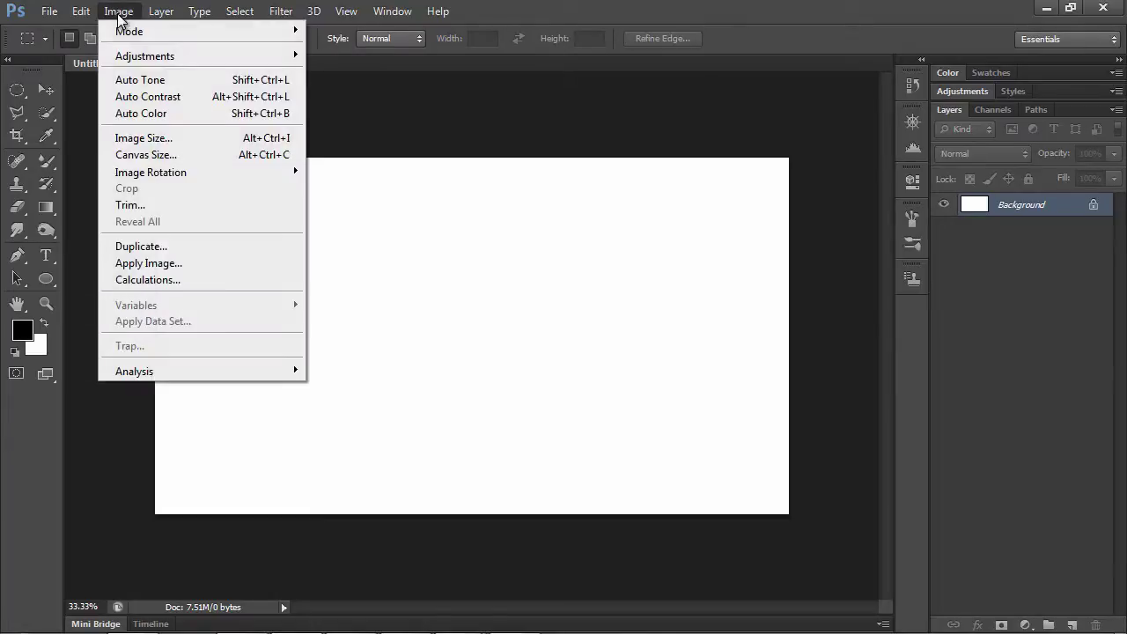
pyautogui.click(172, 138)
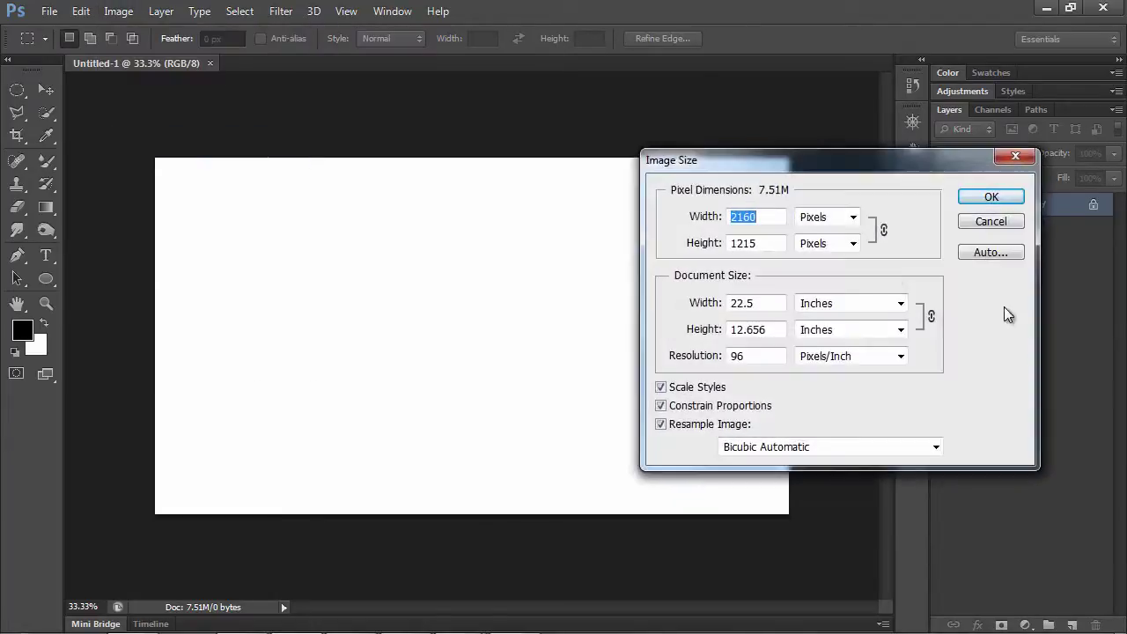
pyautogui.click(852, 217)
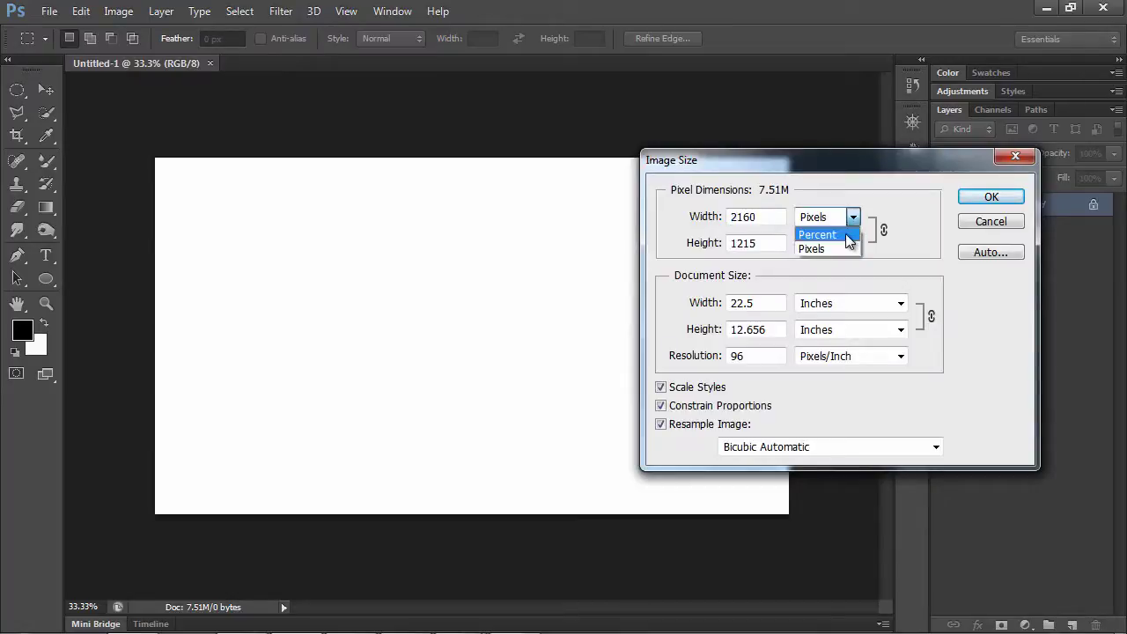
pyautogui.click(845, 234)
pyautogui.doubleClick(771, 217)
pyautogui.write('133.33')
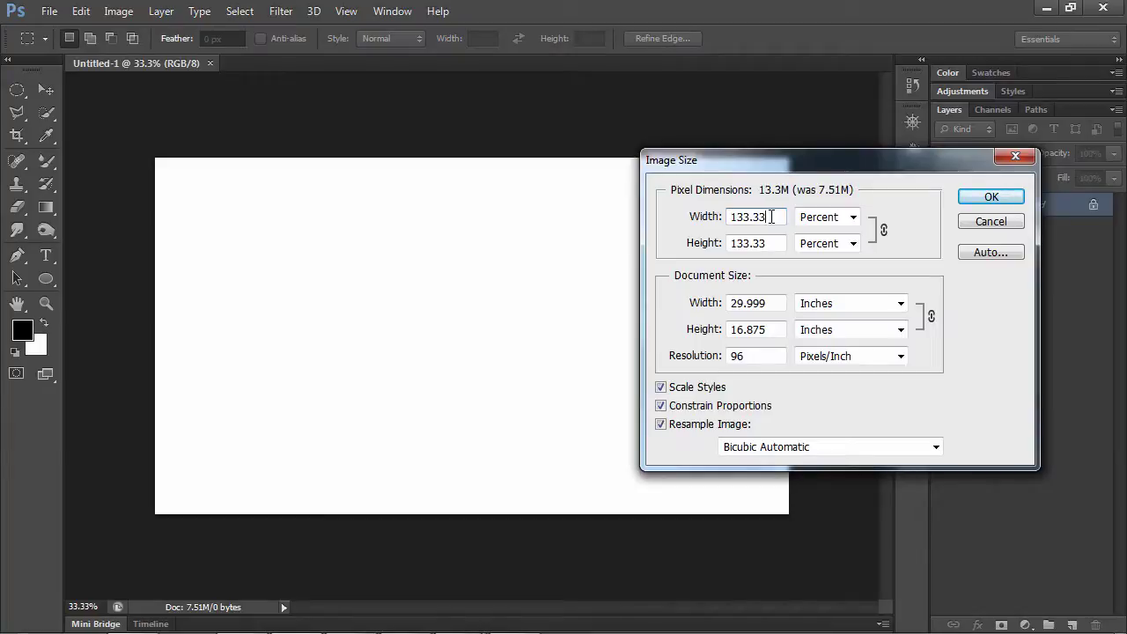
pyautogui.click(990, 199)
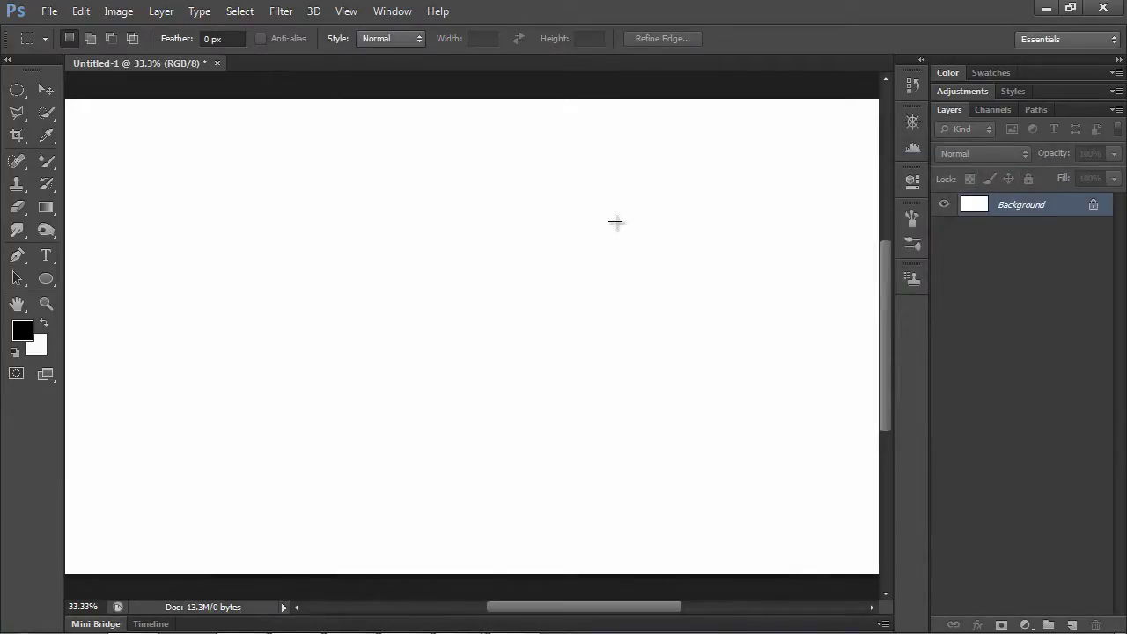
pyautogui.hotkey('ctrl', '-')
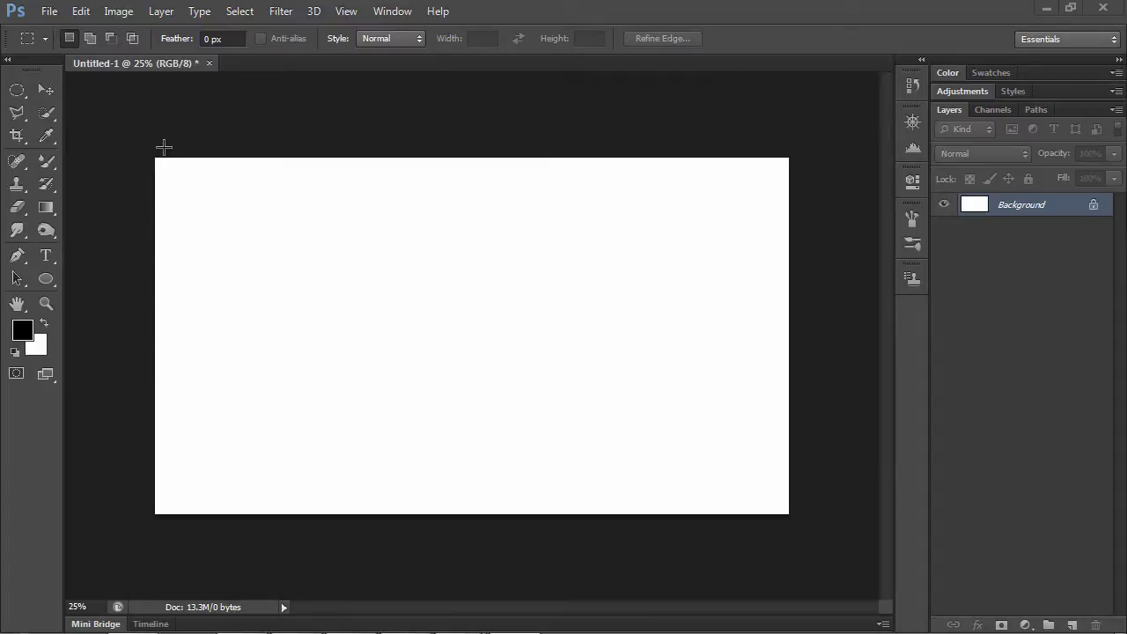
# Use the Crop tool to display the rule-of-thirds grid across the canvas.
pyautogui.click(346, 11)
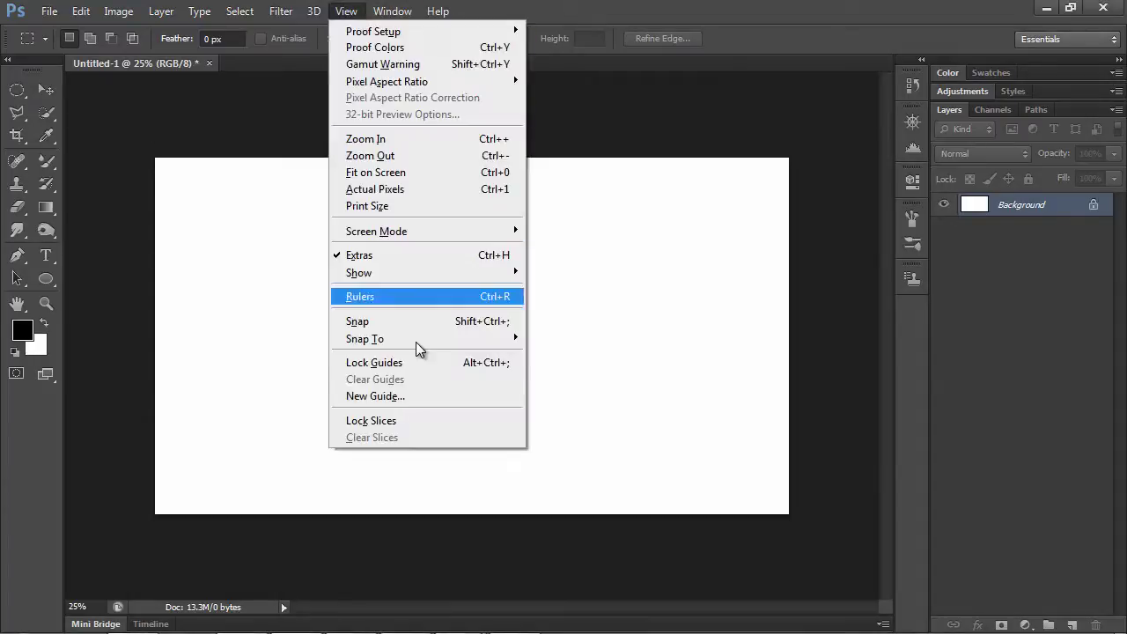
pyautogui.click(217, 101)
pyautogui.click(17, 135)
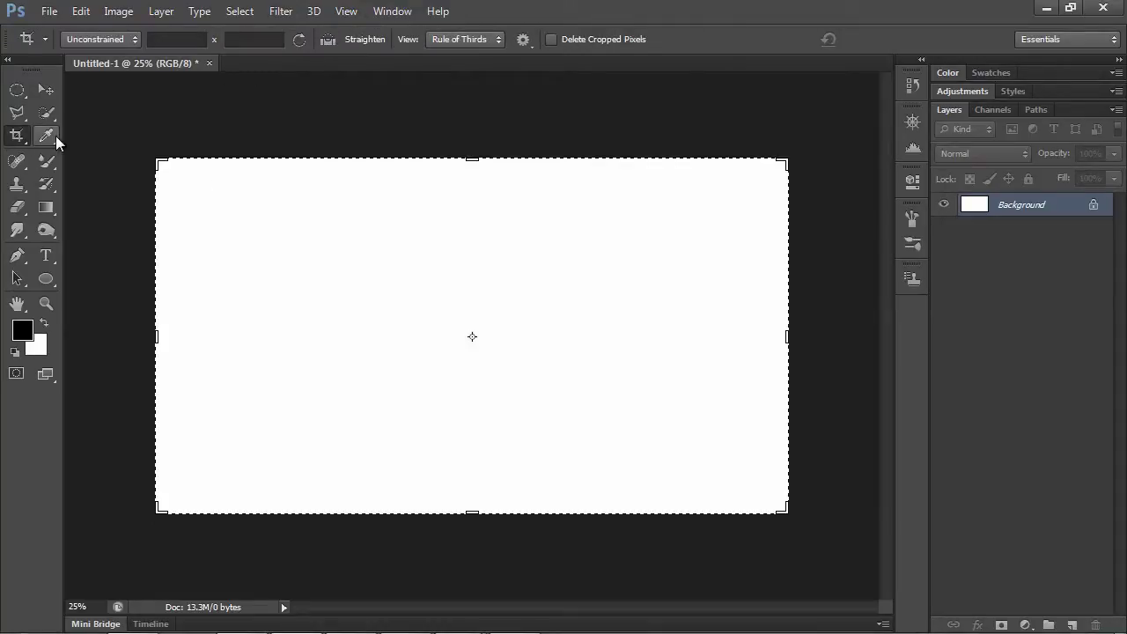
pyautogui.click(319, 236)
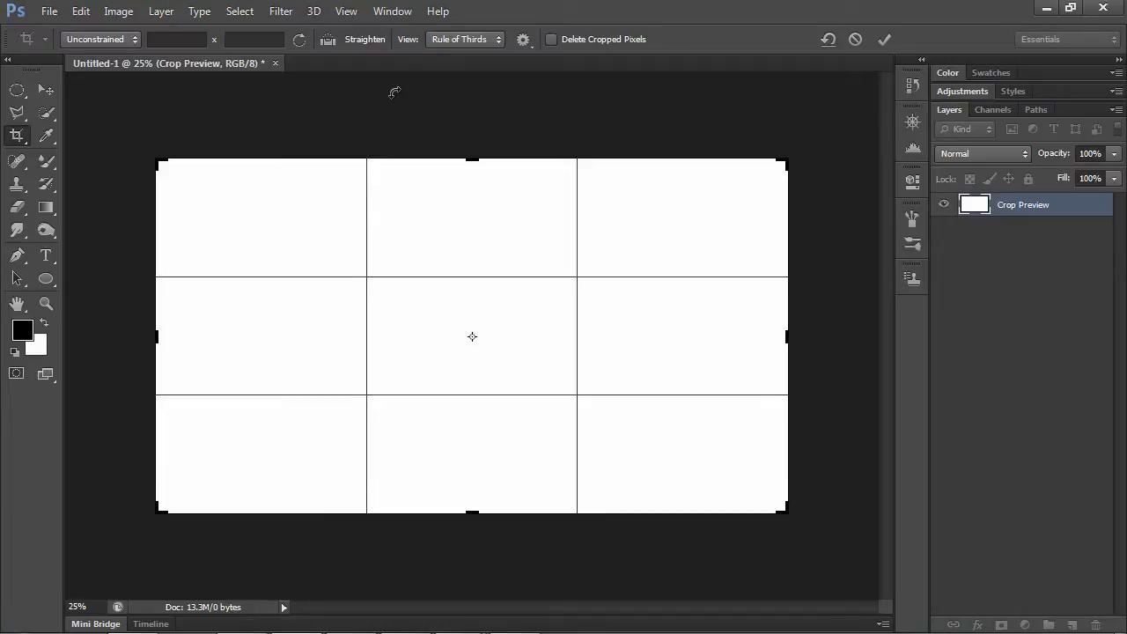
# Show rulers and drag guides onto the thirds lines, e.g. Y 1076 px and X 984 px.
pyautogui.hotkey('ctrl', 'r')
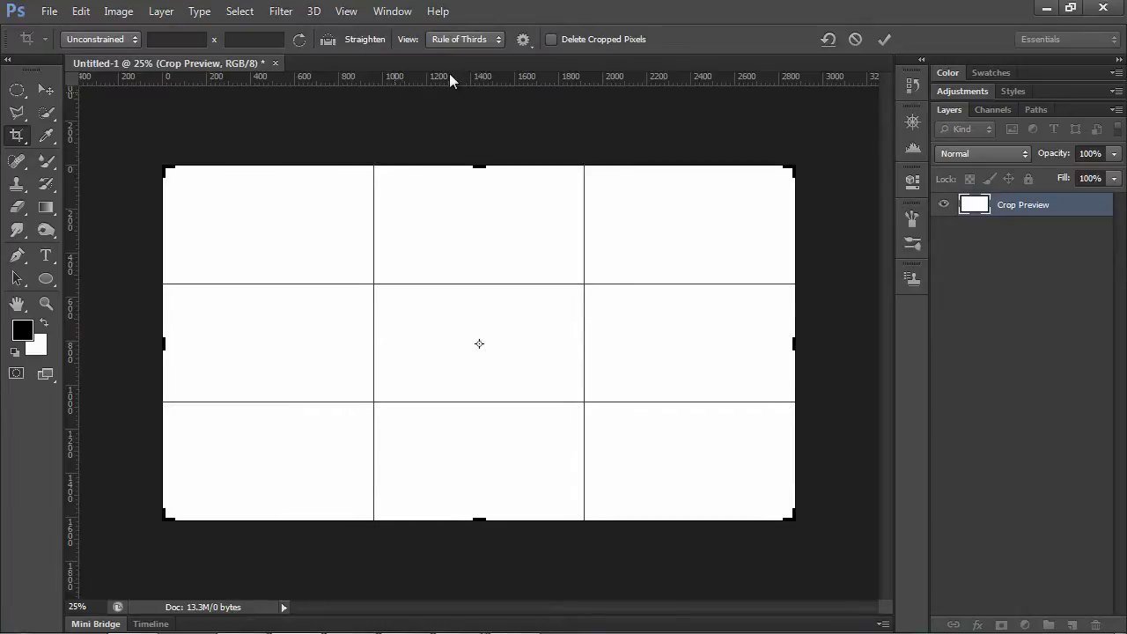
pyautogui.moveTo(511, 78); pyautogui.dragTo(531, 283)
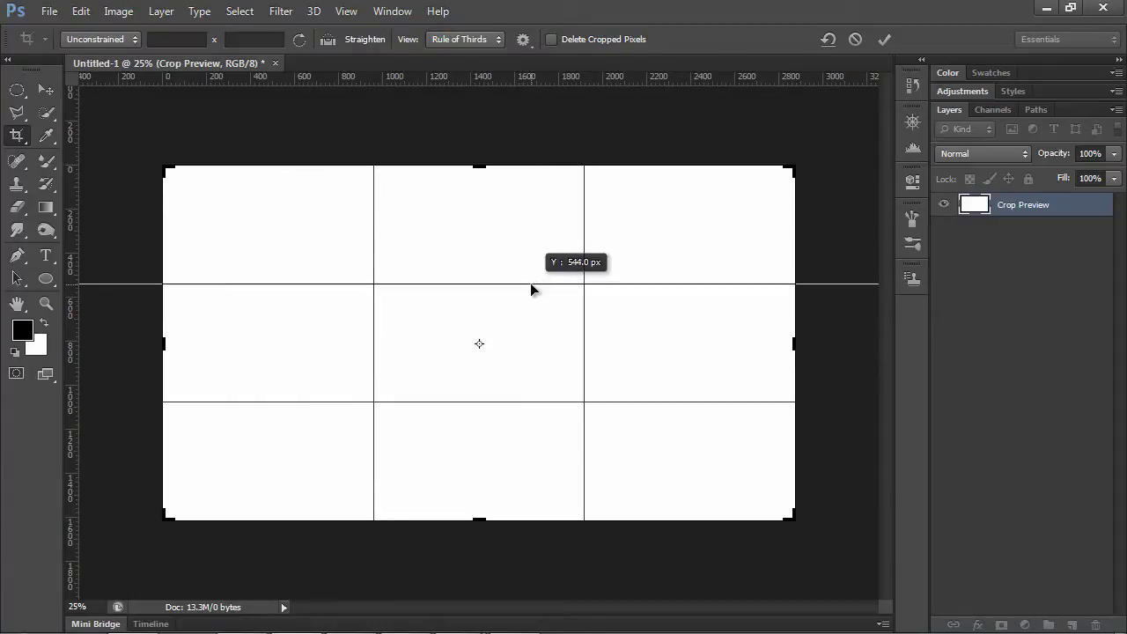
pyautogui.moveTo(530, 289); pyautogui.dragTo(124, 305)
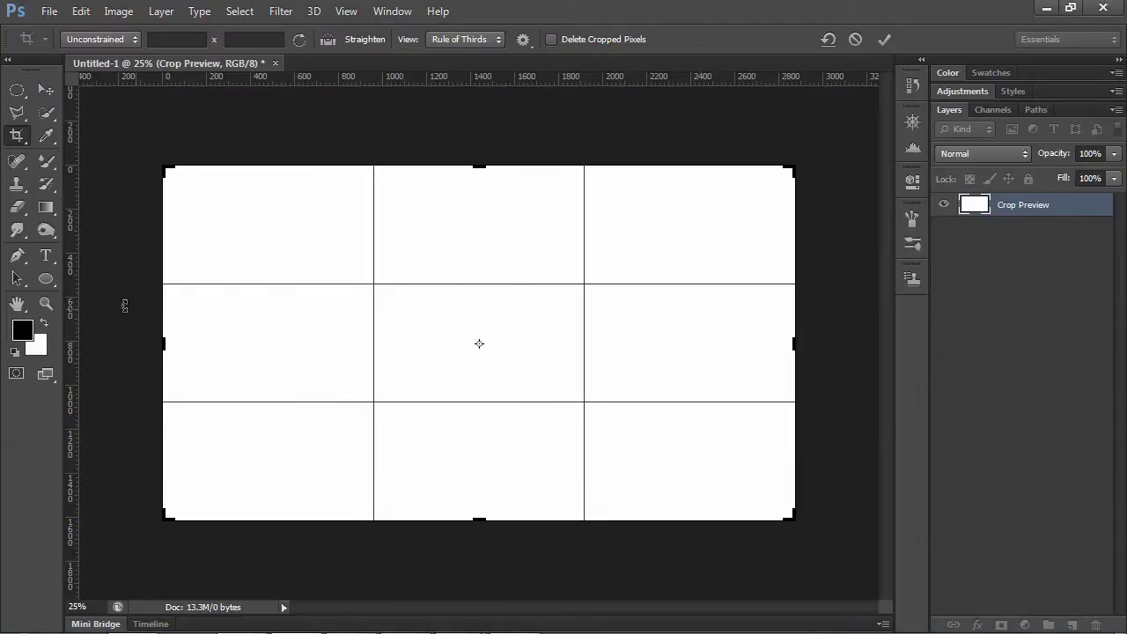
pyautogui.moveTo(68, 327); pyautogui.dragTo(375, 329)
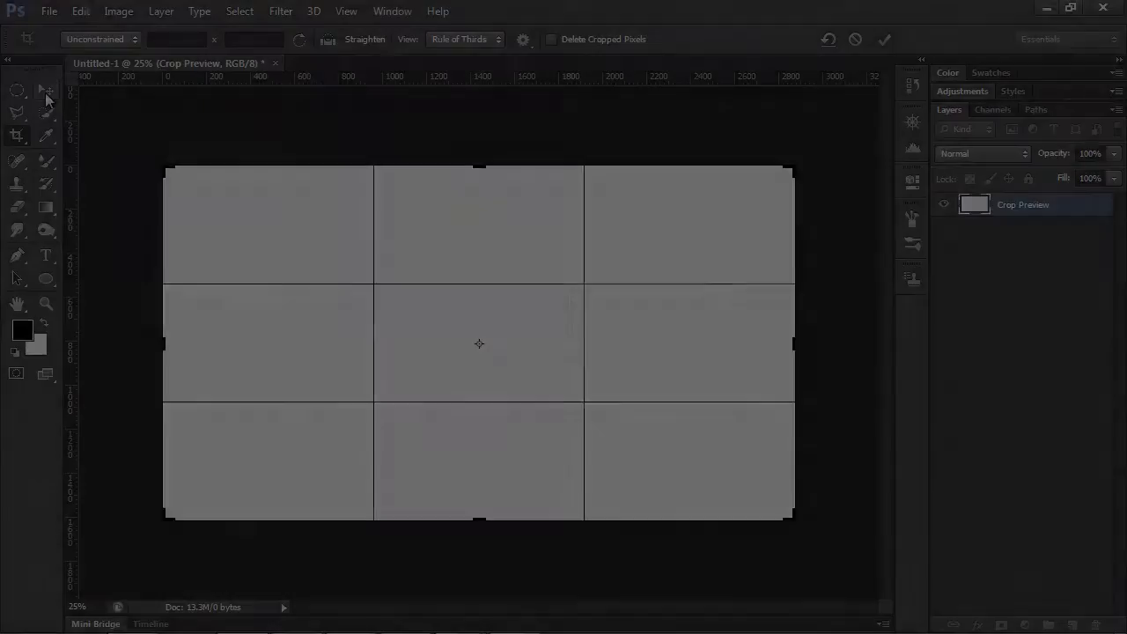
# Switch to the Move tool, choose Don't Crop, and make the guides visible.
pyautogui.click(45, 89)
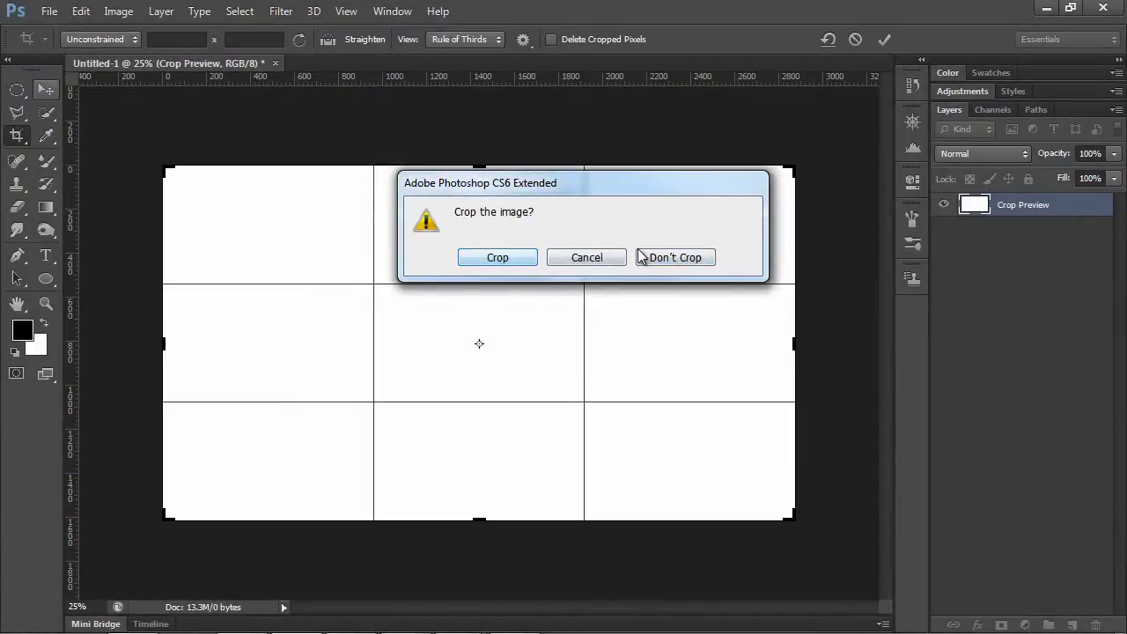
pyautogui.click(664, 256)
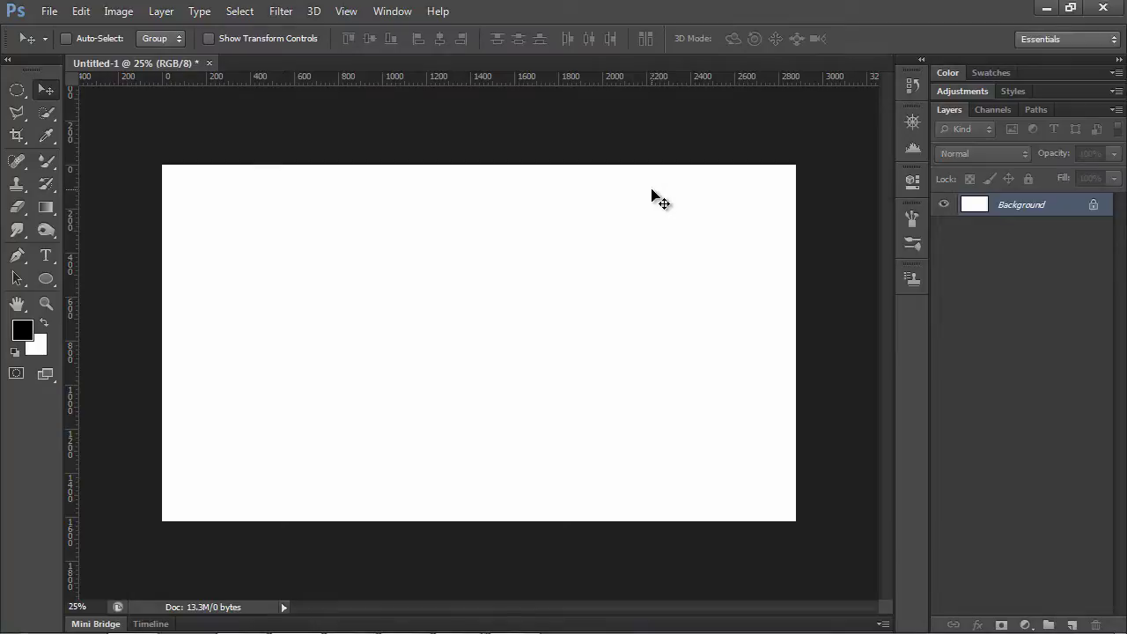
pyautogui.hotkey('ctrl', ';')
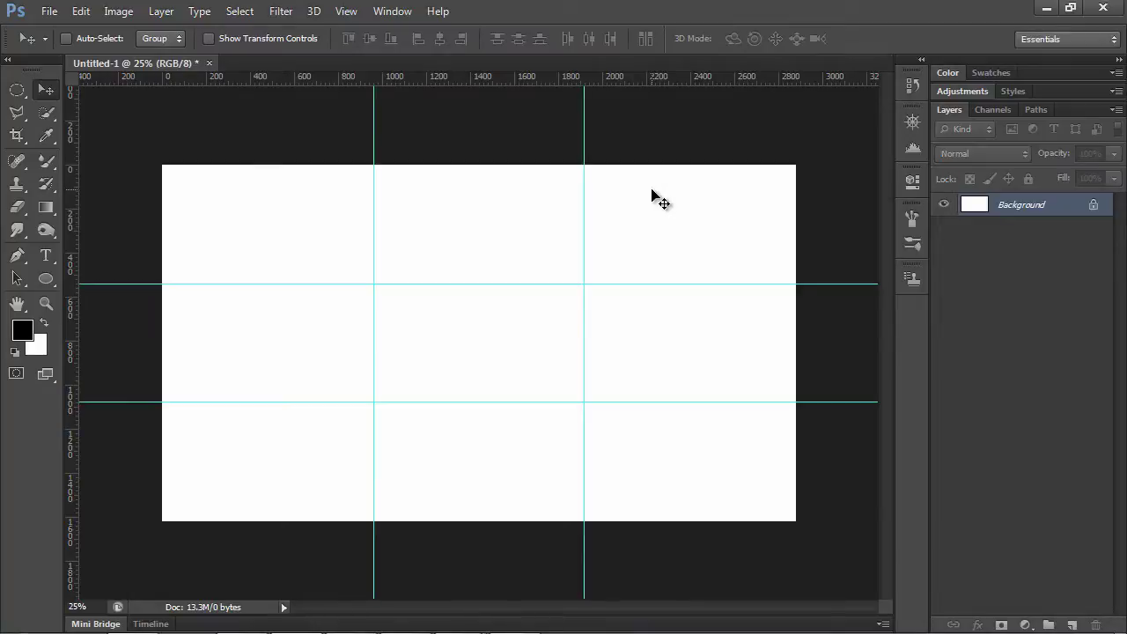
# Add Layer 1 and sketch on it with the 9 px Charcoal Pencil brush.
pyautogui.click(1073, 624)
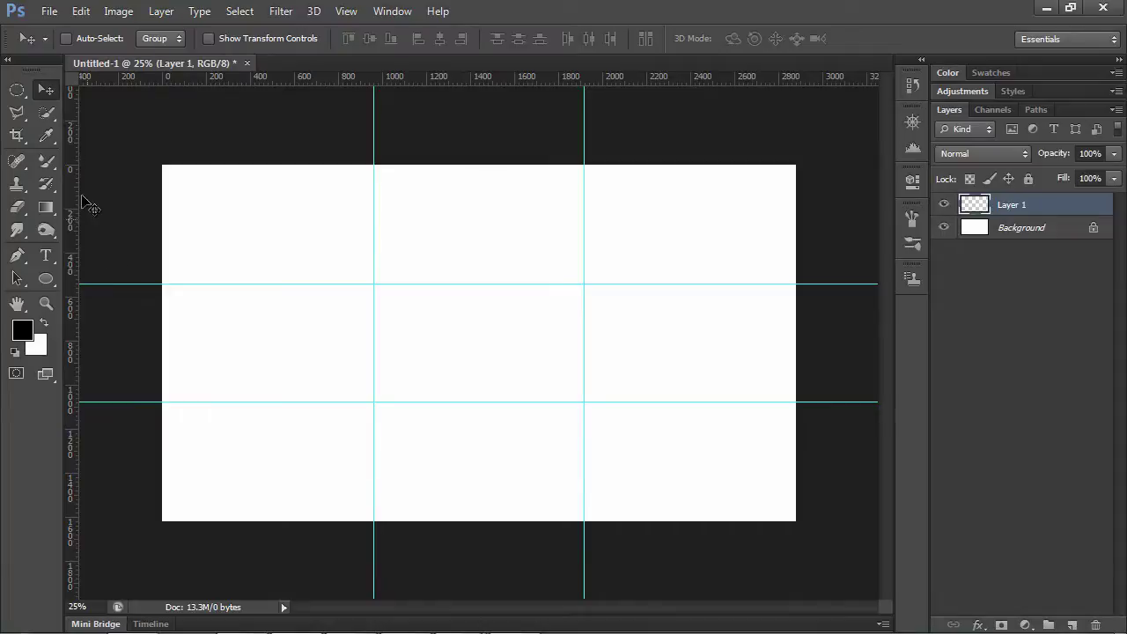
pyautogui.rightClick(48, 167)
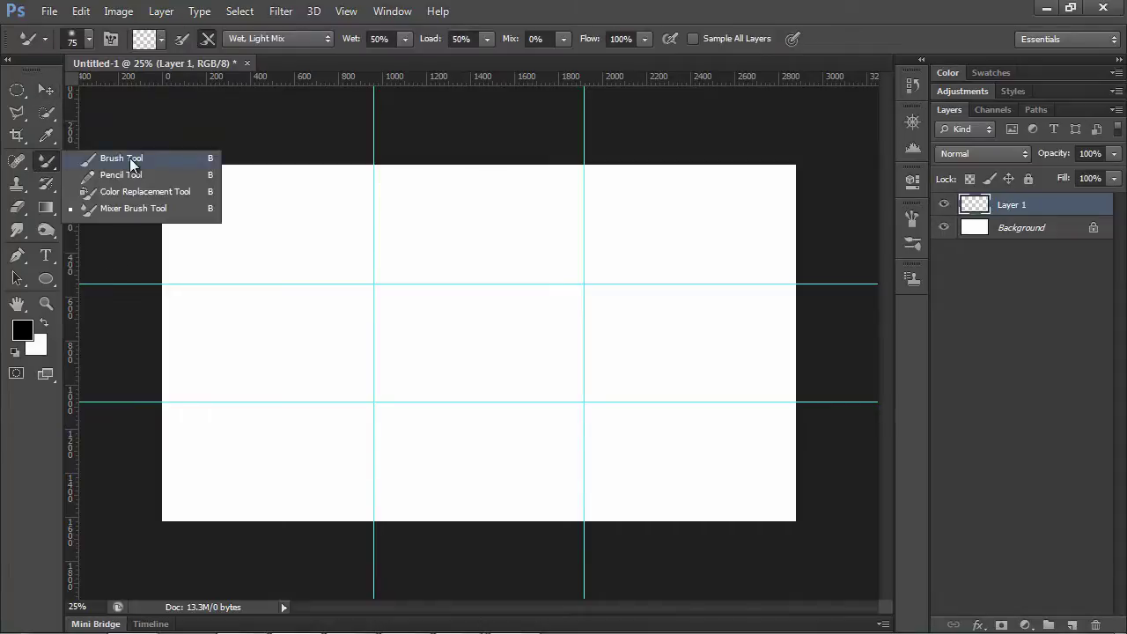
pyautogui.click(132, 159)
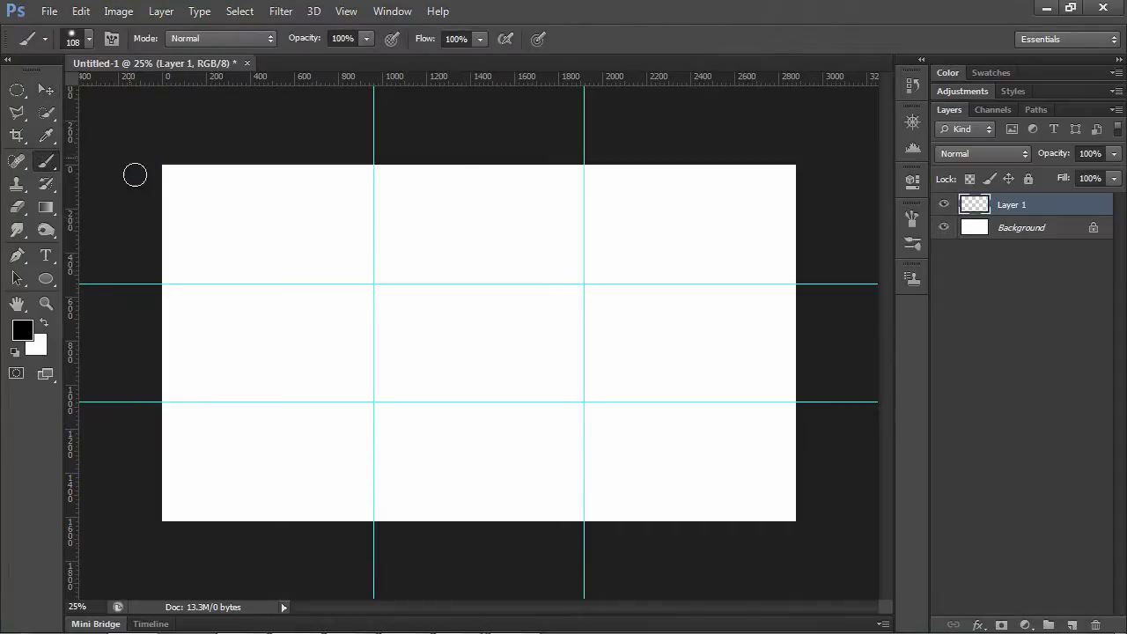
pyautogui.rightClick(570, 244)
pyautogui.scroll(-5, 660, 451)
pyautogui.click(623, 445)
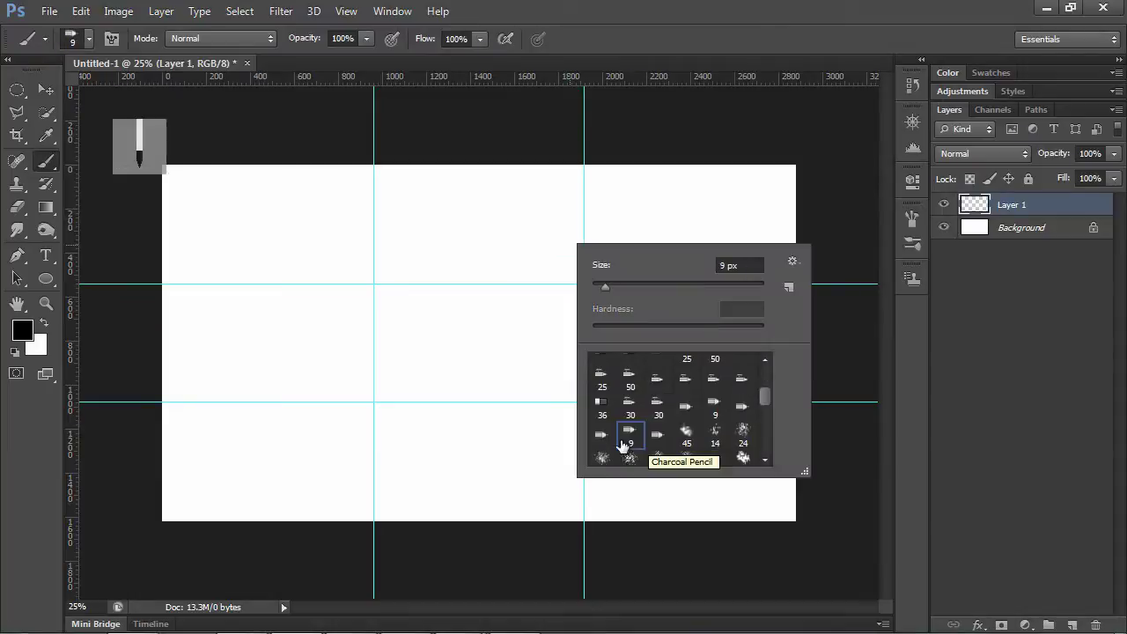
pyautogui.press('Return')
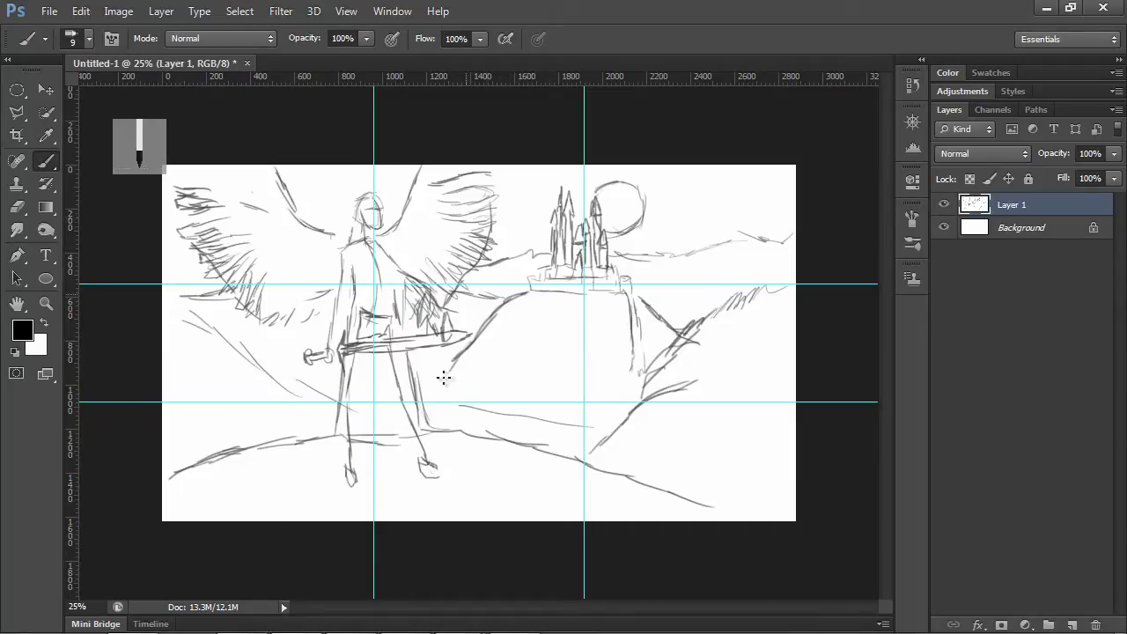
pyautogui.click(417, 623)
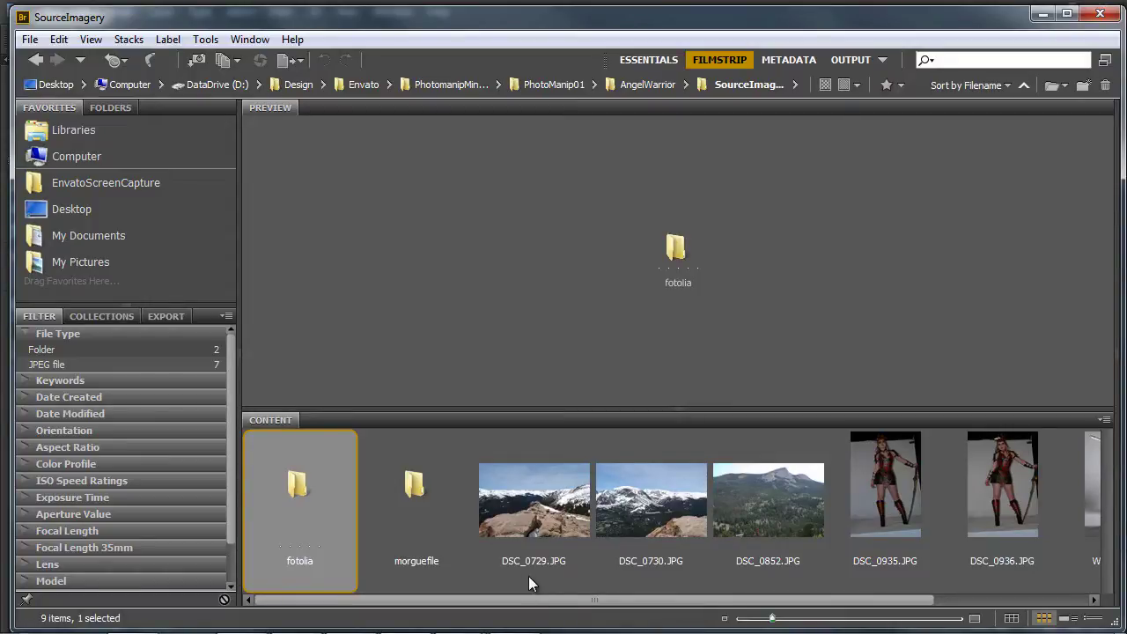
# Preview the landscape photos DSC_0729, DSC_0730 and DSC_0852 in Bridge.
pyautogui.click(541, 484)
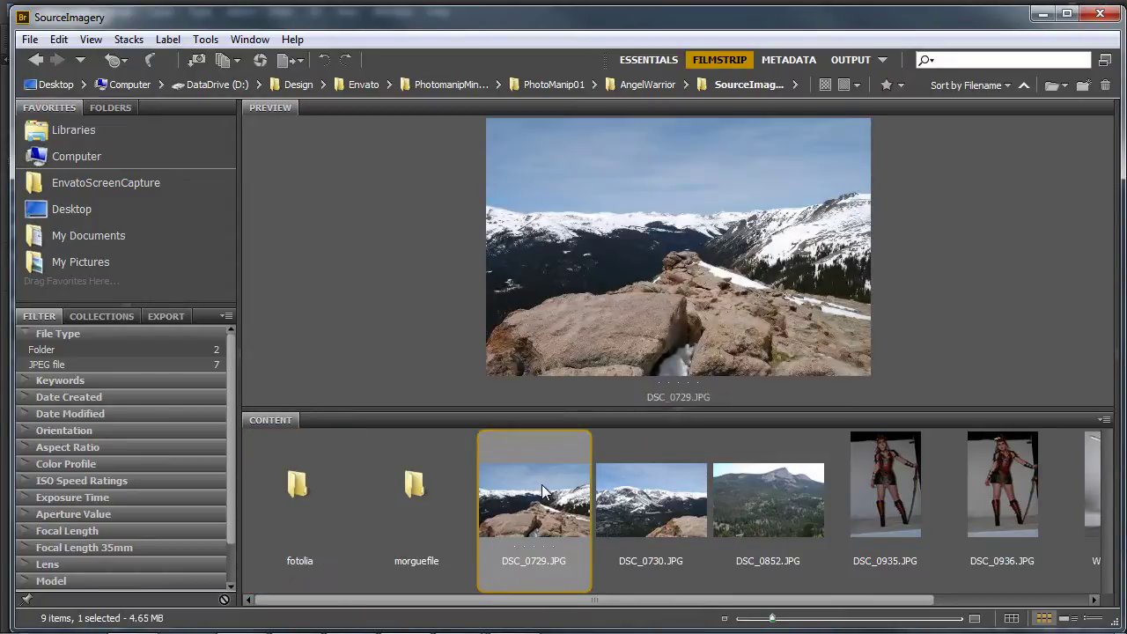
pyautogui.click(675, 503)
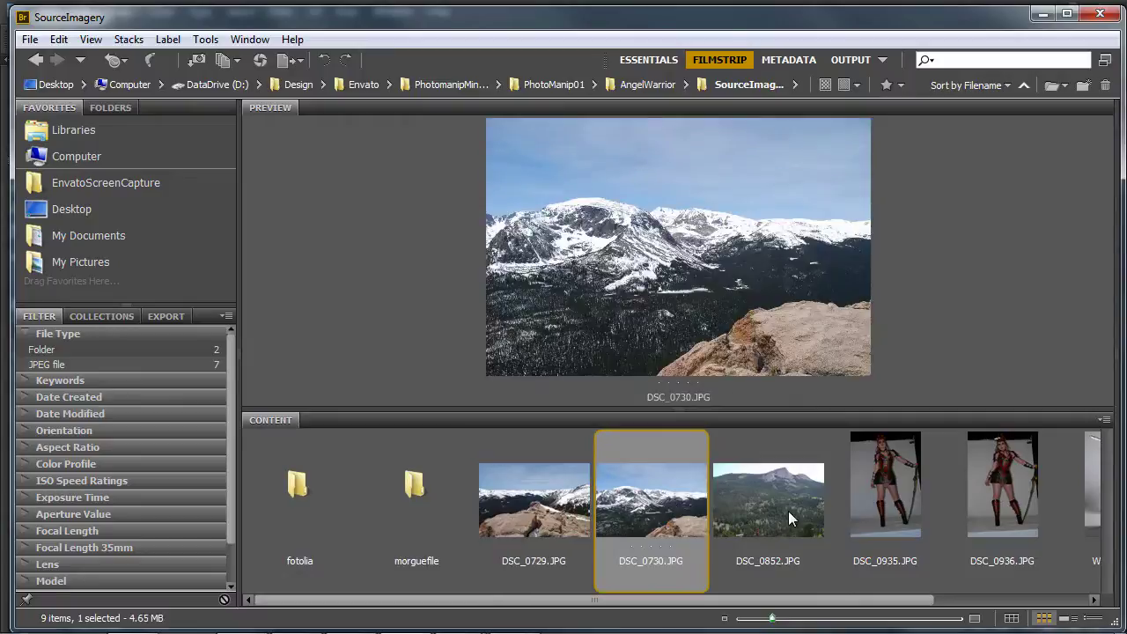
pyautogui.click(788, 511)
pyautogui.click(645, 517)
pyautogui.click(560, 518)
pyautogui.click(632, 518)
pyautogui.click(753, 518)
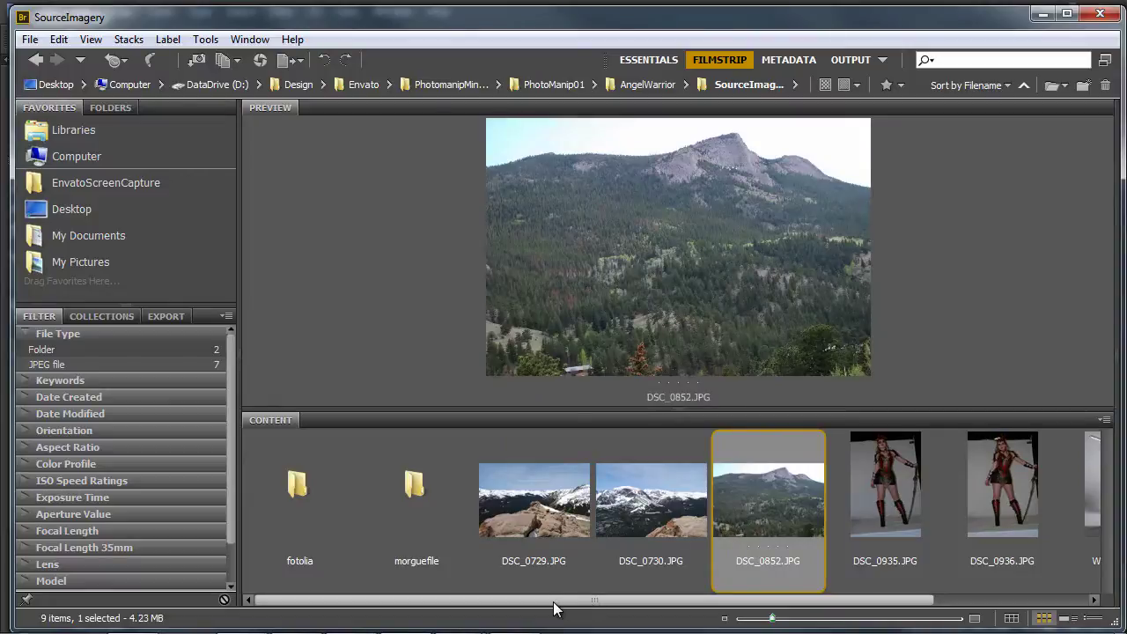
pyautogui.moveTo(555, 602); pyautogui.dragTo(731, 599)
# Compare warrior photos DSC_0935, DSC_0936, Warrior1 and Warrior2 large, then return to the filmstrip start.
pyautogui.click(703, 490)
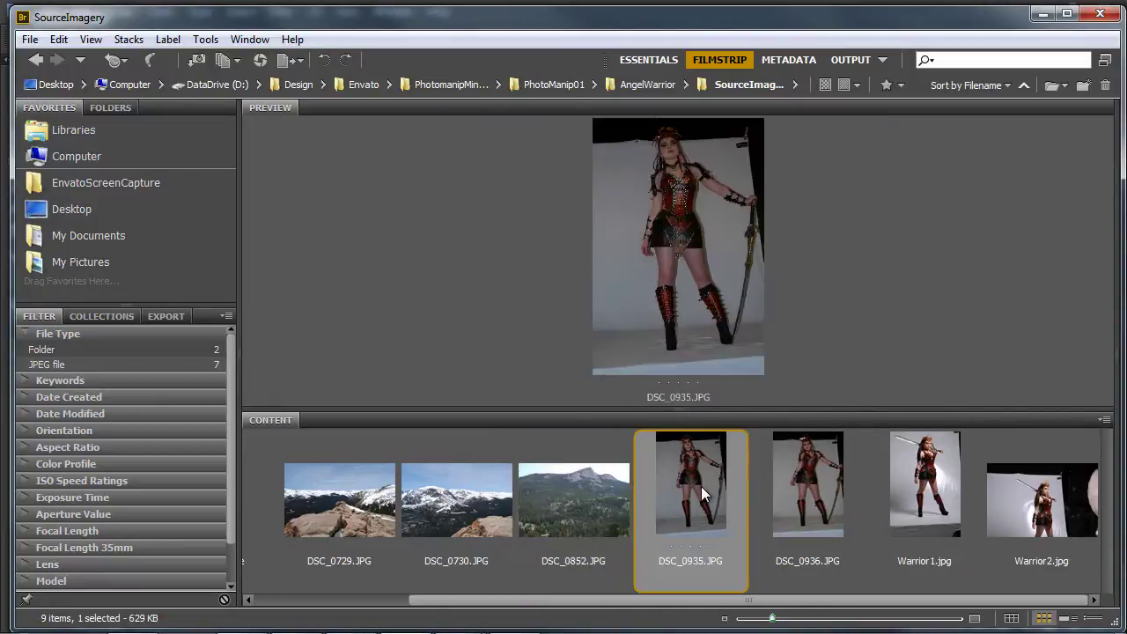
pyautogui.click(823, 516)
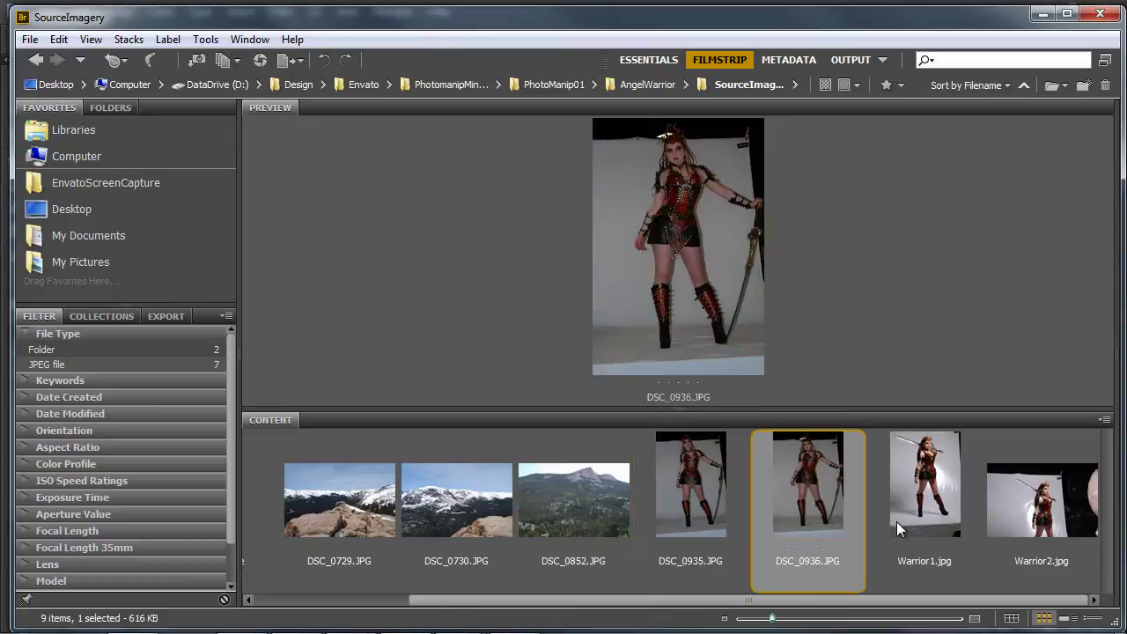
pyautogui.click(925, 509)
pyautogui.click(1049, 520)
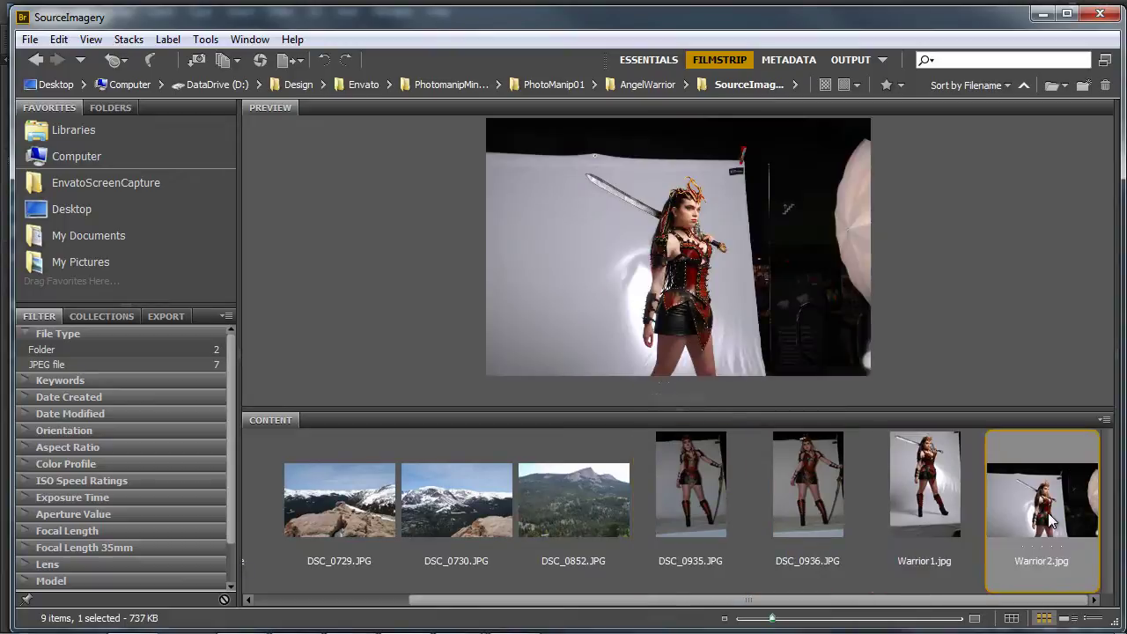
pyautogui.click(942, 519)
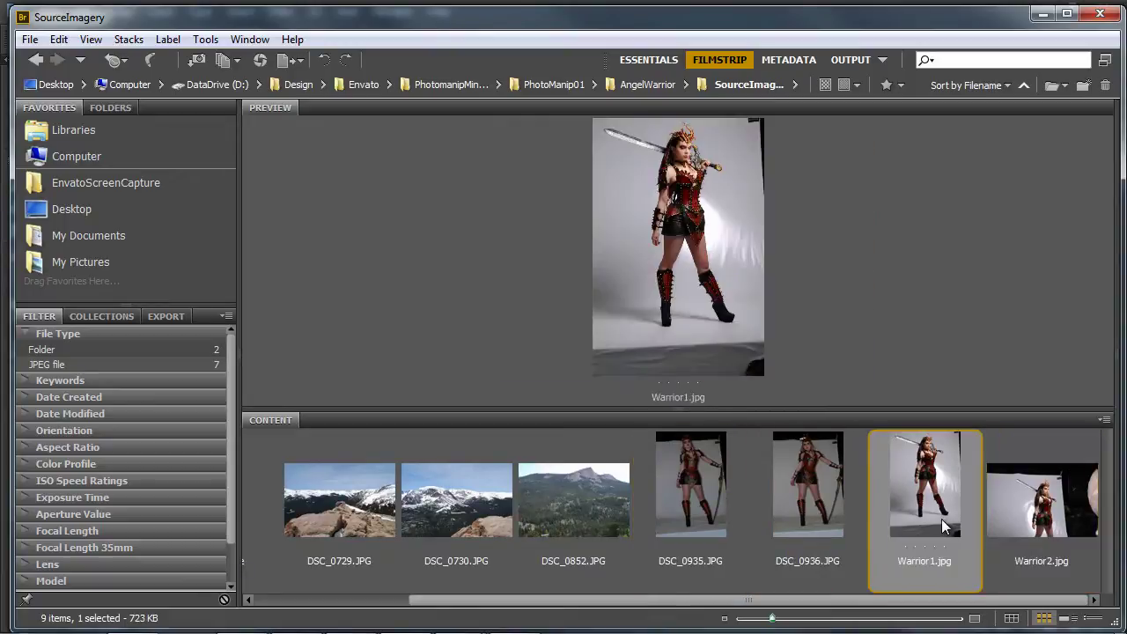
pyautogui.click(707, 509)
pyautogui.click(802, 506)
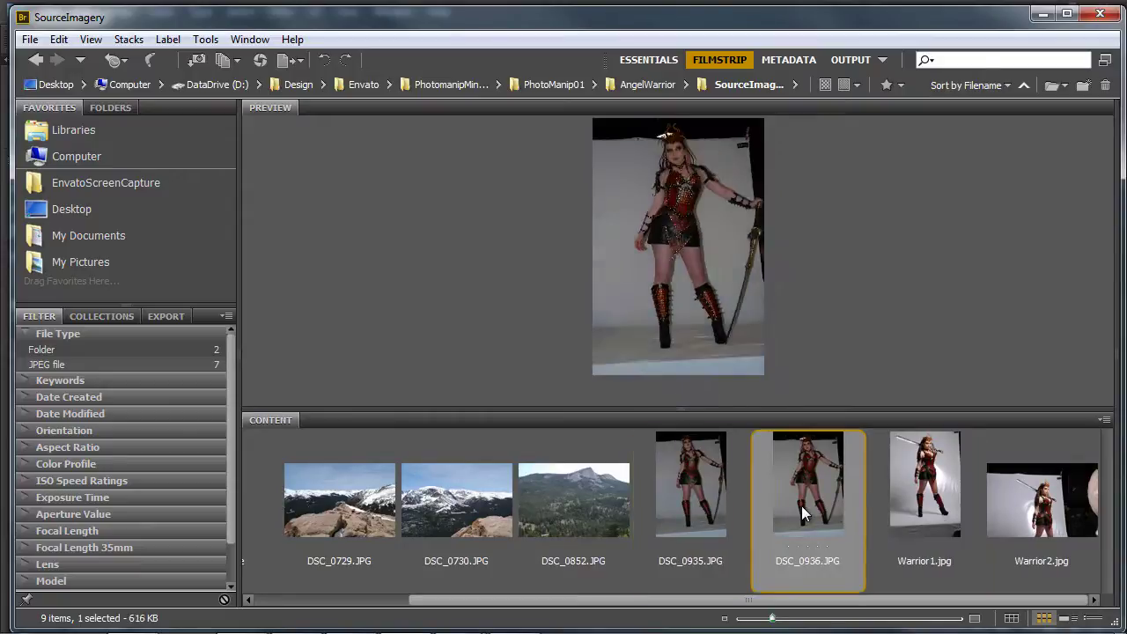
pyautogui.click(920, 515)
pyautogui.click(1031, 519)
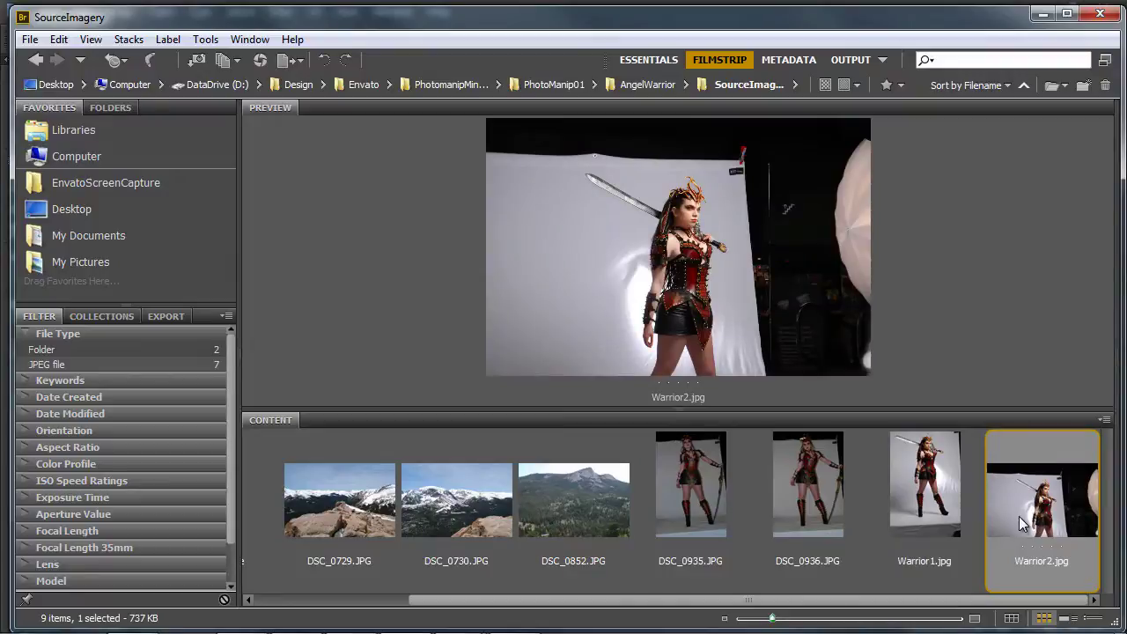
pyautogui.click(932, 513)
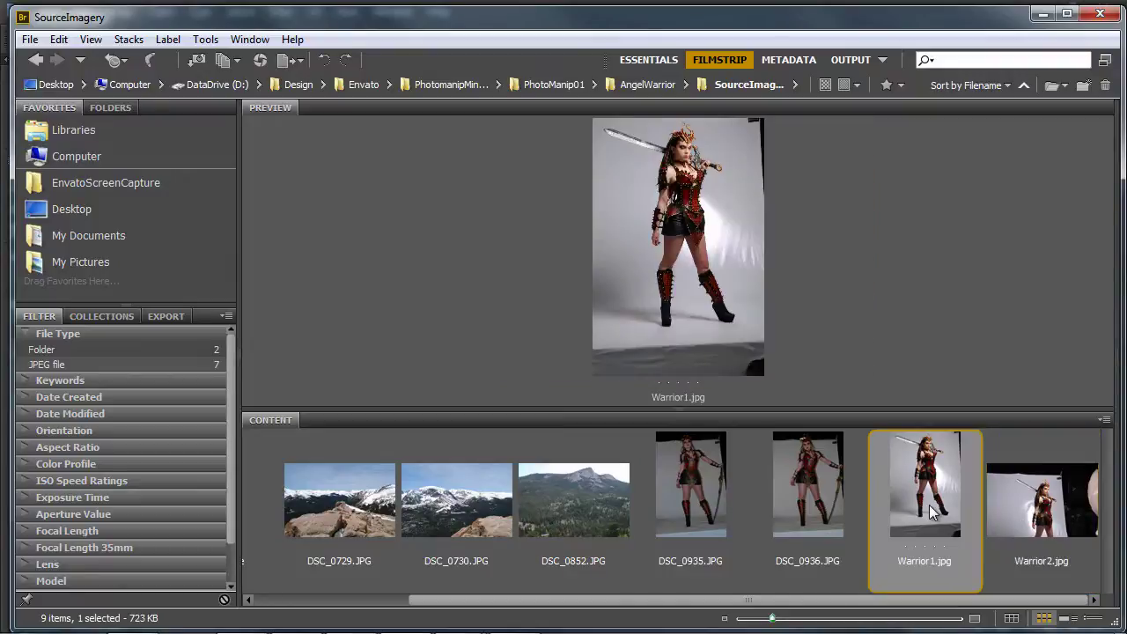
pyautogui.click(829, 512)
pyautogui.click(702, 509)
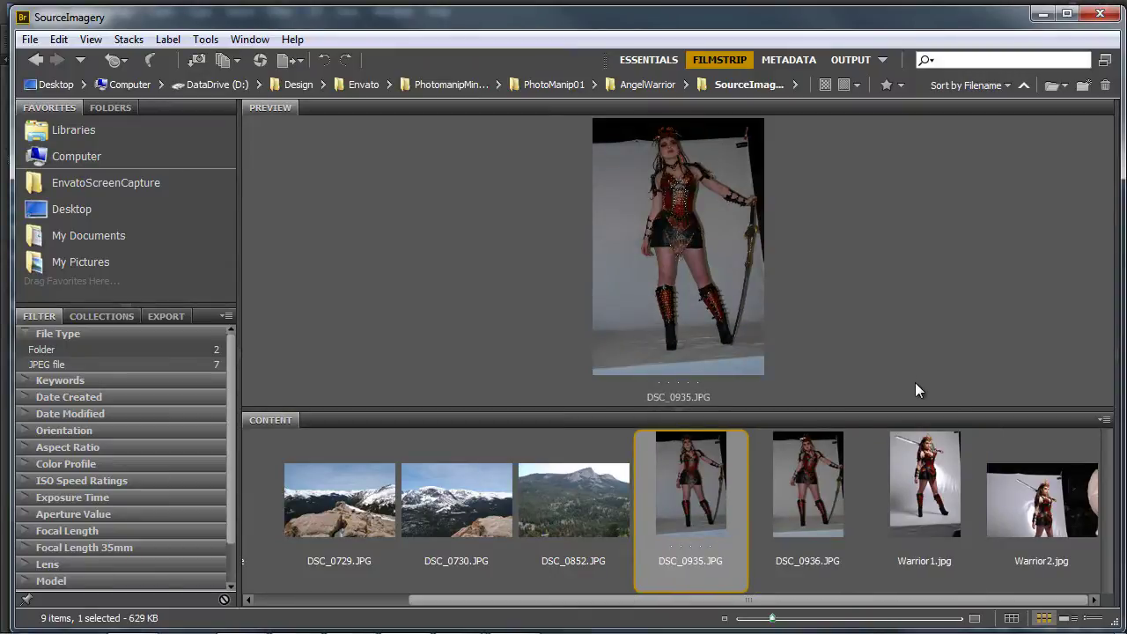
pyautogui.moveTo(608, 598); pyautogui.dragTo(443, 598)
# Open the fotolia folder and preview its three wing images, ending on the goose wing.
pyautogui.doubleClick(296, 493)
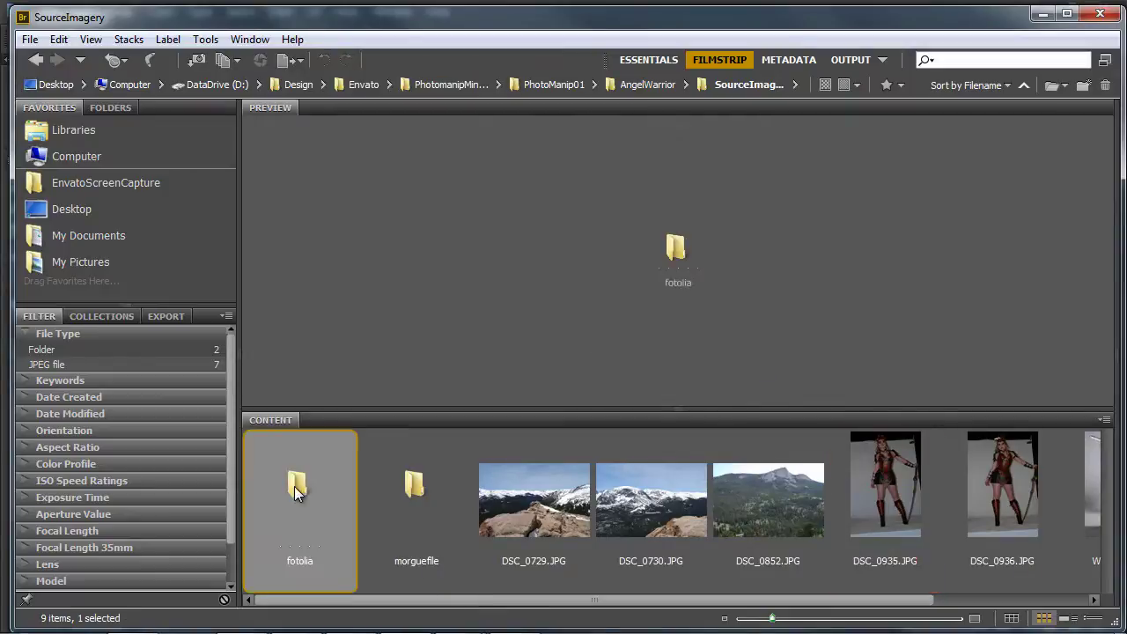
pyautogui.click(297, 508)
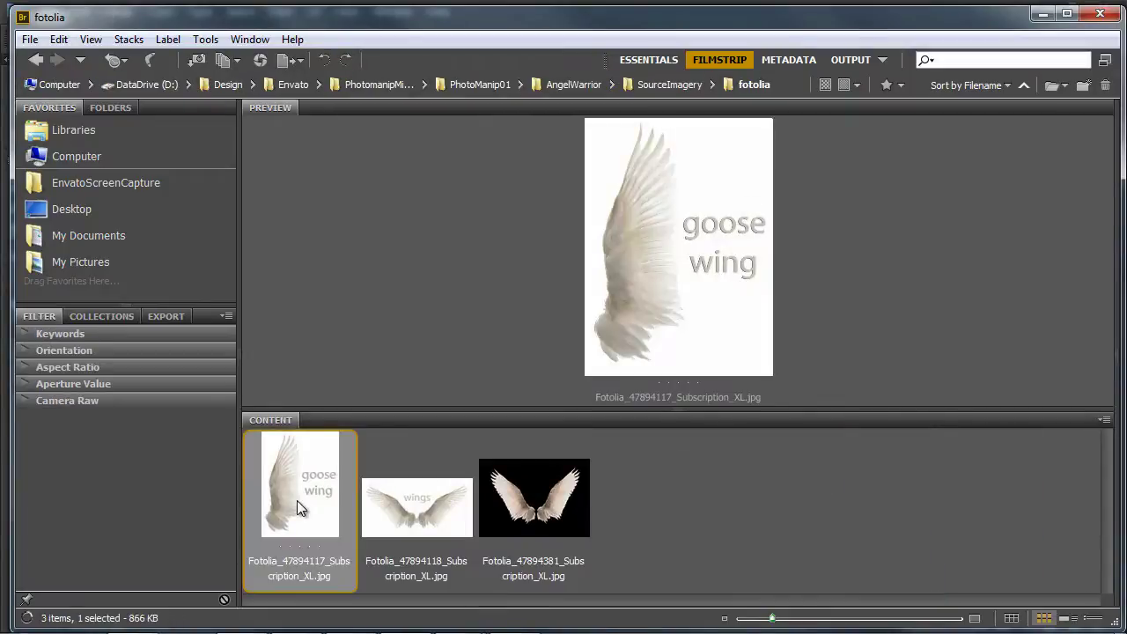
pyautogui.click(443, 509)
pyautogui.click(517, 516)
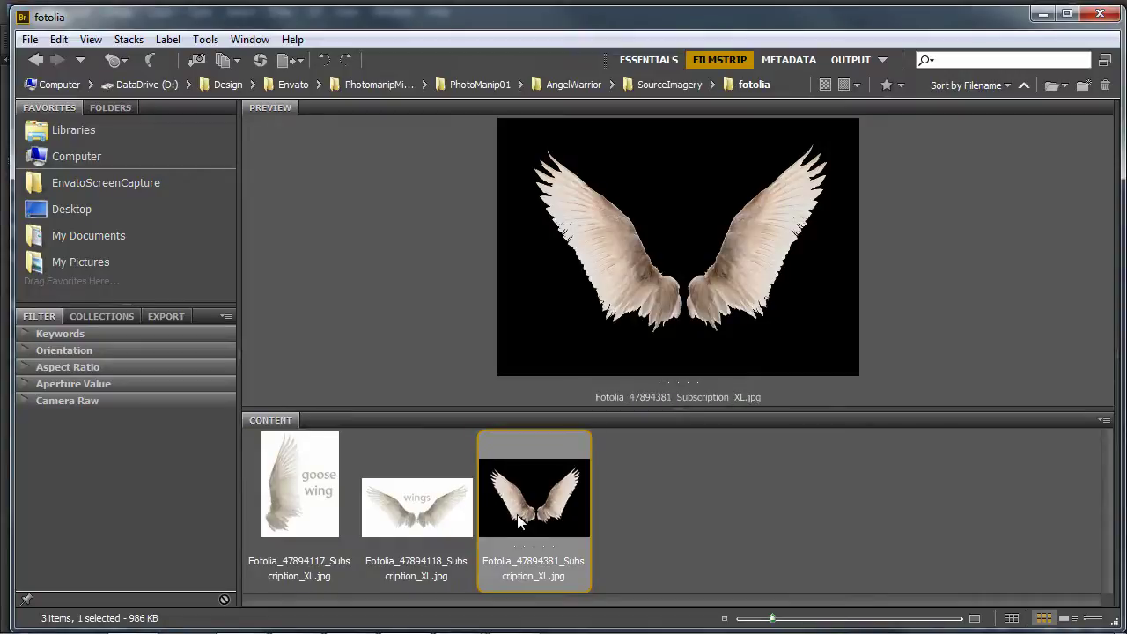
pyautogui.click(428, 515)
pyautogui.click(315, 511)
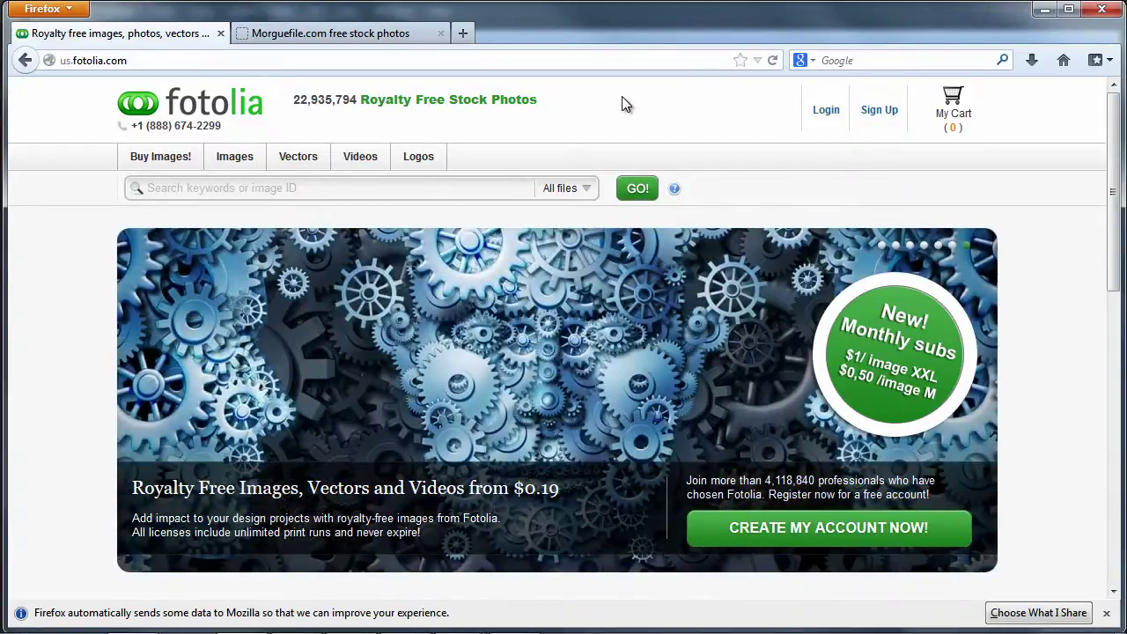
# Open the morguefile folder and preview mountain photos DSC_0954, DSC_0958 and DSC_0962.
pyautogui.hotkey('alt', 'Tab')
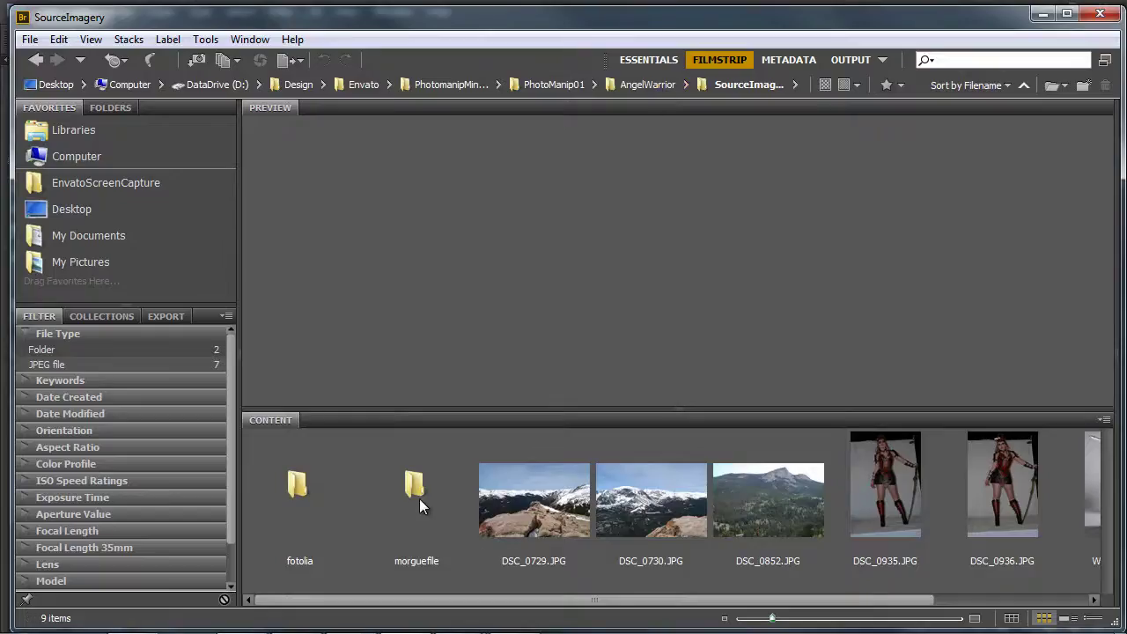
pyautogui.doubleClick(416, 491)
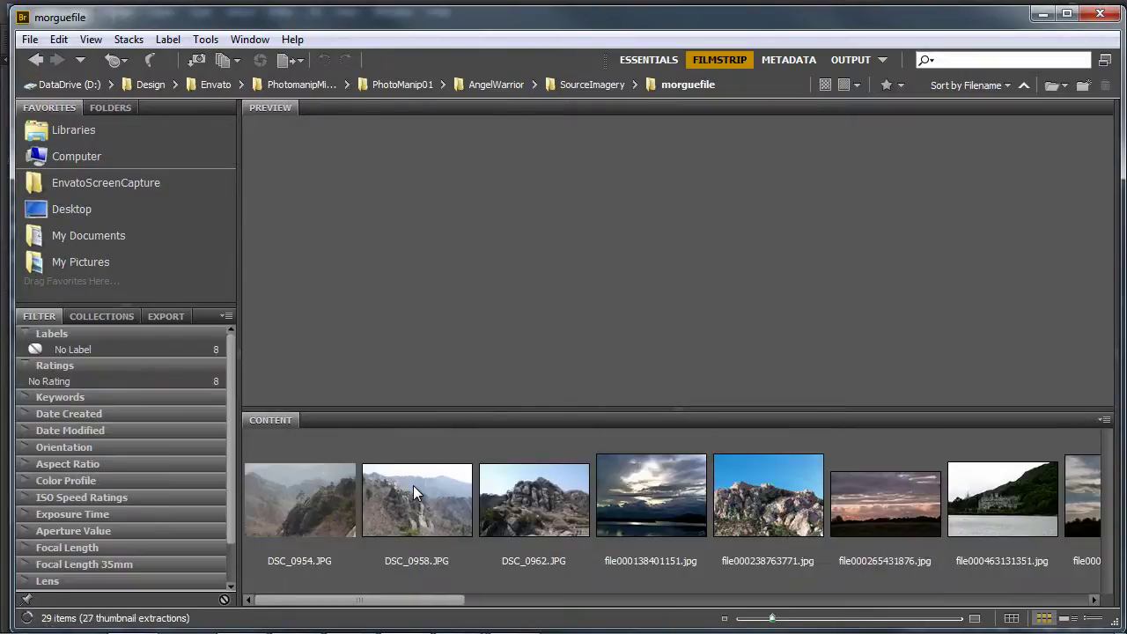
pyautogui.click(316, 519)
pyautogui.click(438, 517)
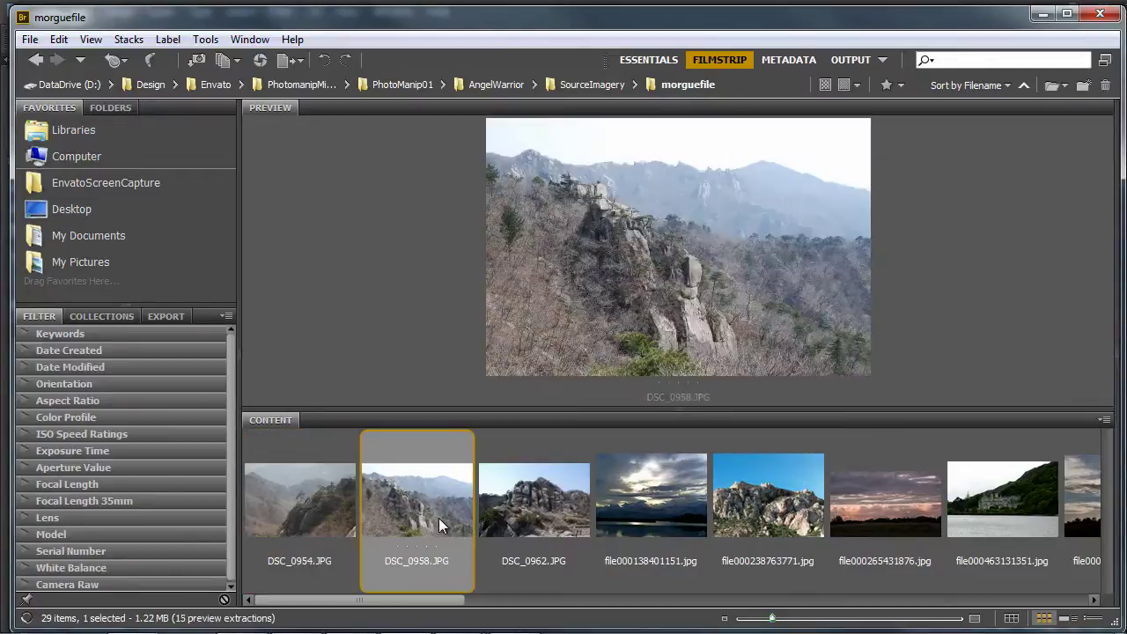
pyautogui.click(535, 516)
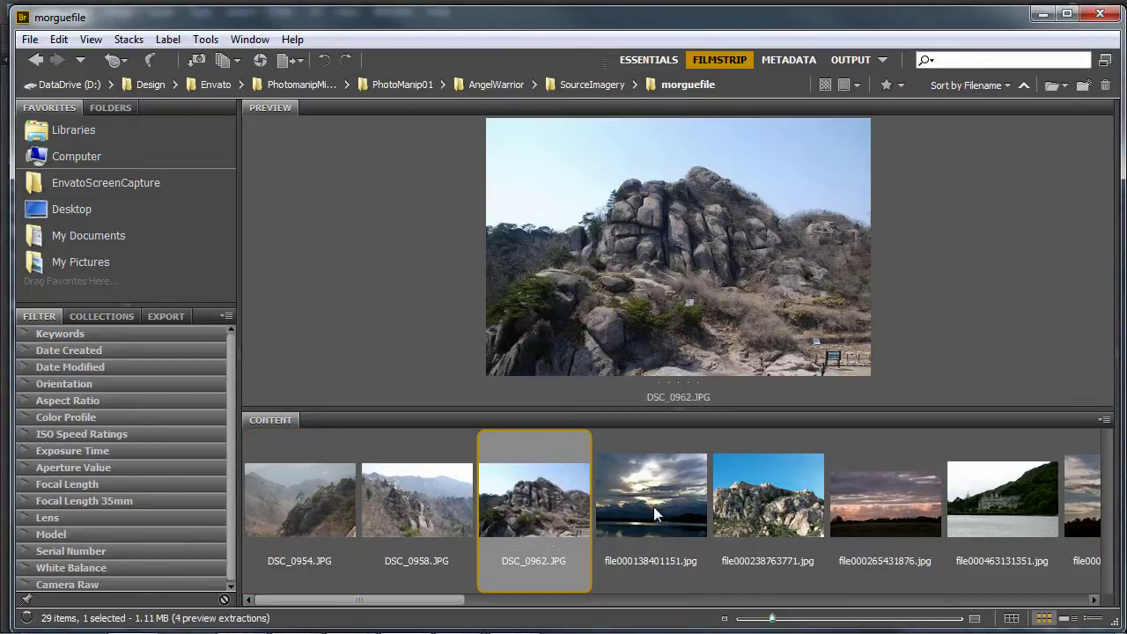
# Preview the morguefile cliff, cloudy sky, sunset, three castle and dramatic sky photos.
pyautogui.click(775, 510)
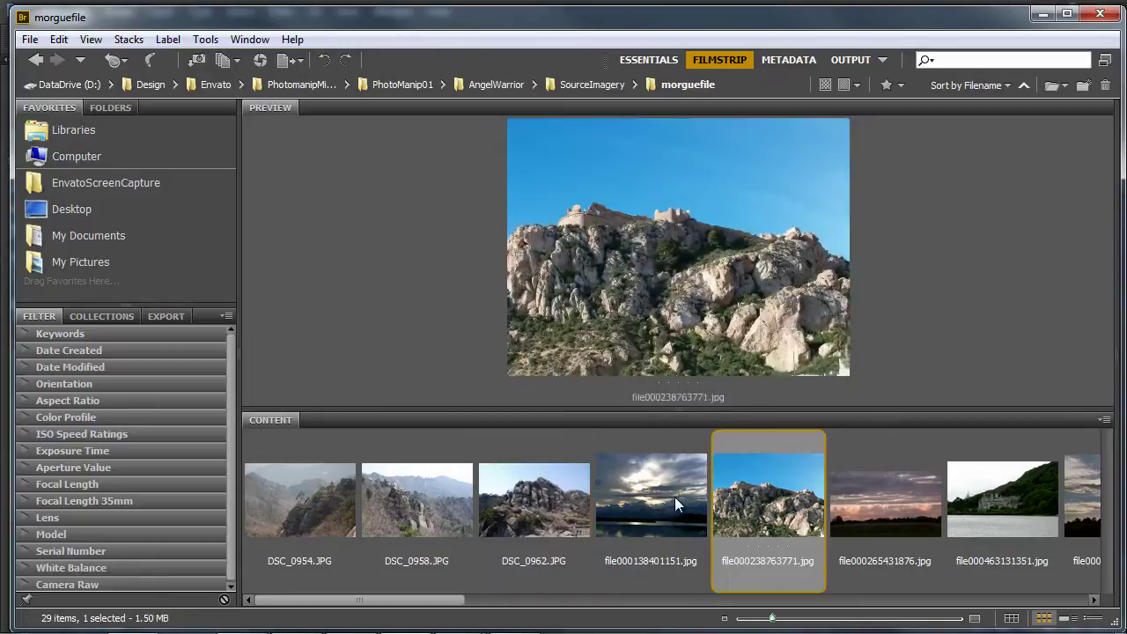
pyautogui.click(677, 504)
pyautogui.click(898, 513)
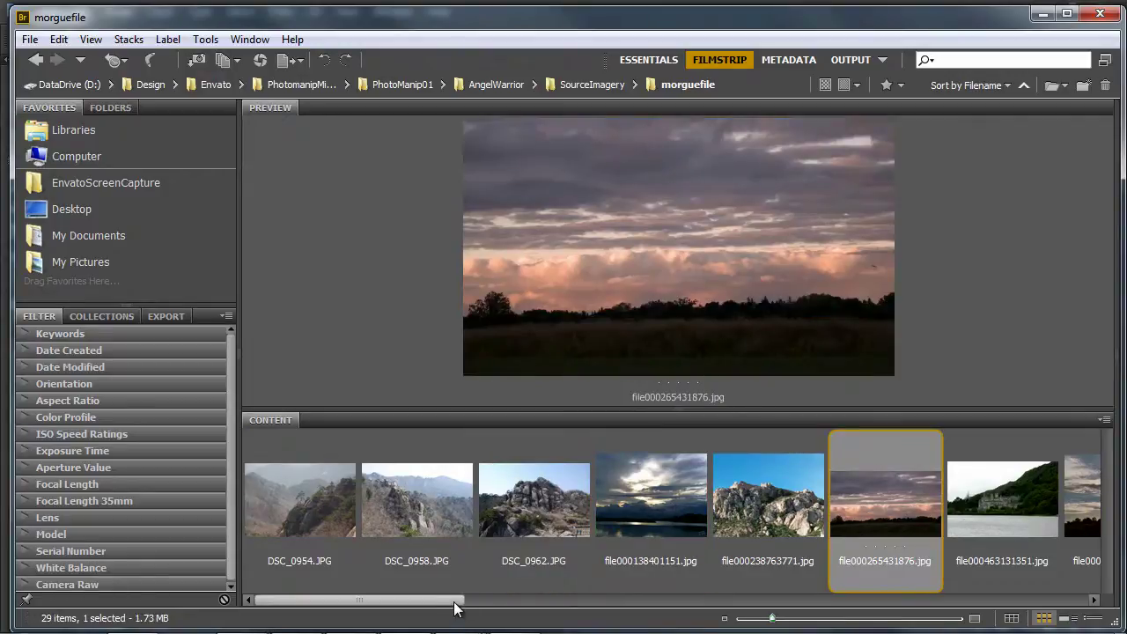
pyautogui.moveTo(458, 600); pyautogui.dragTo(597, 600)
pyautogui.click(677, 510)
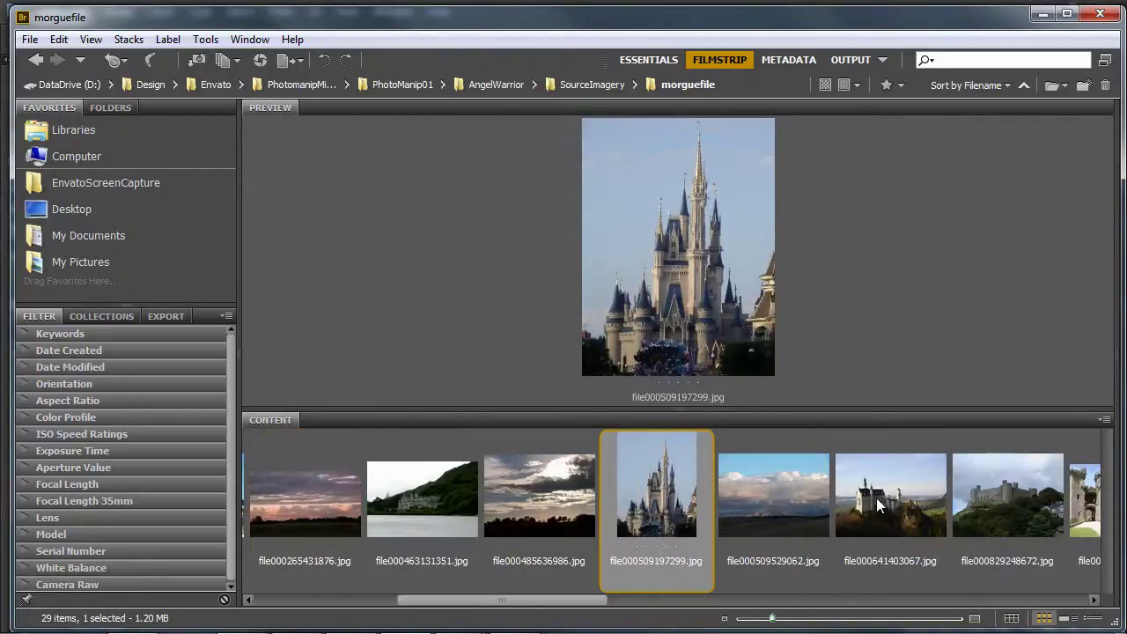
pyautogui.click(878, 505)
pyautogui.click(1006, 517)
pyautogui.click(769, 512)
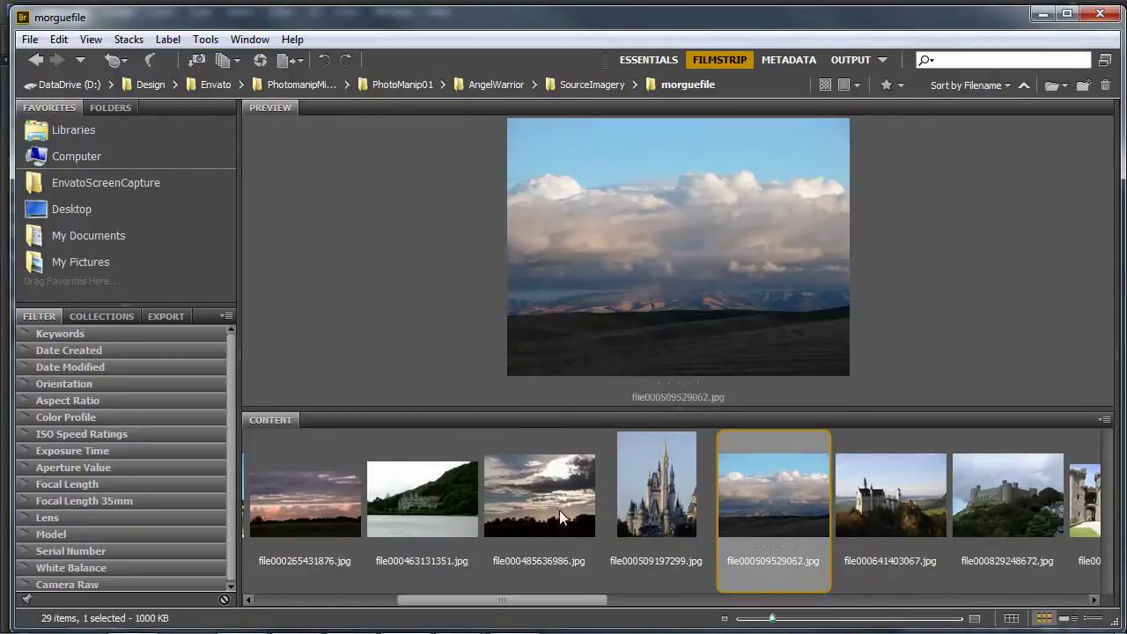
pyautogui.click(545, 514)
# Show the Morguefile.com tab in Firefox and scroll its page.
pyautogui.moveTo(188, 630)
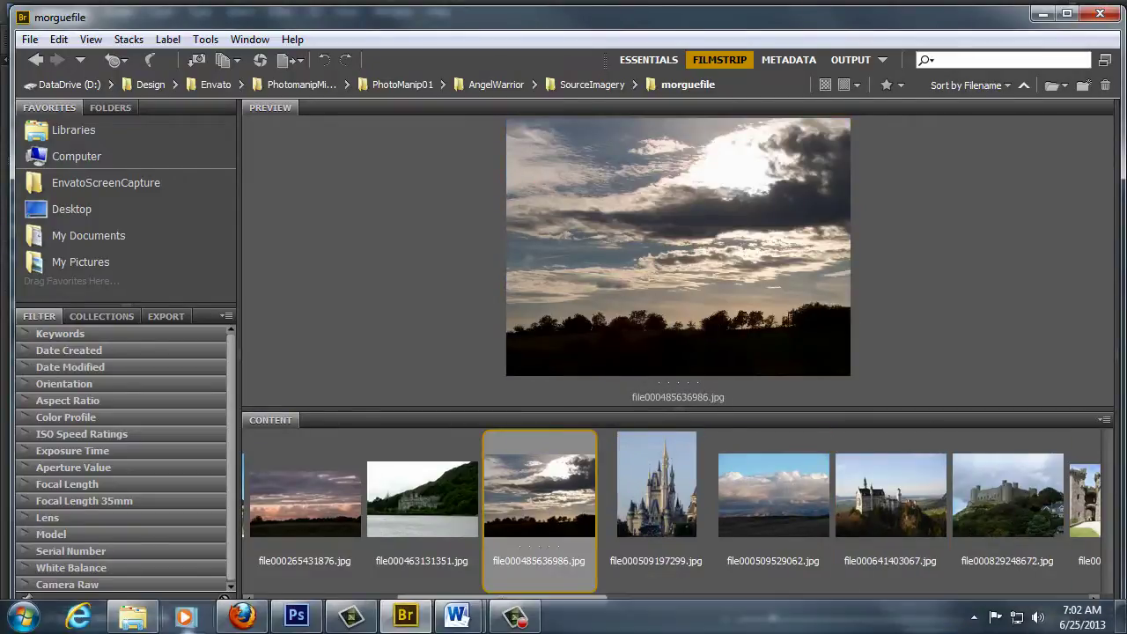
pyautogui.click(246, 623)
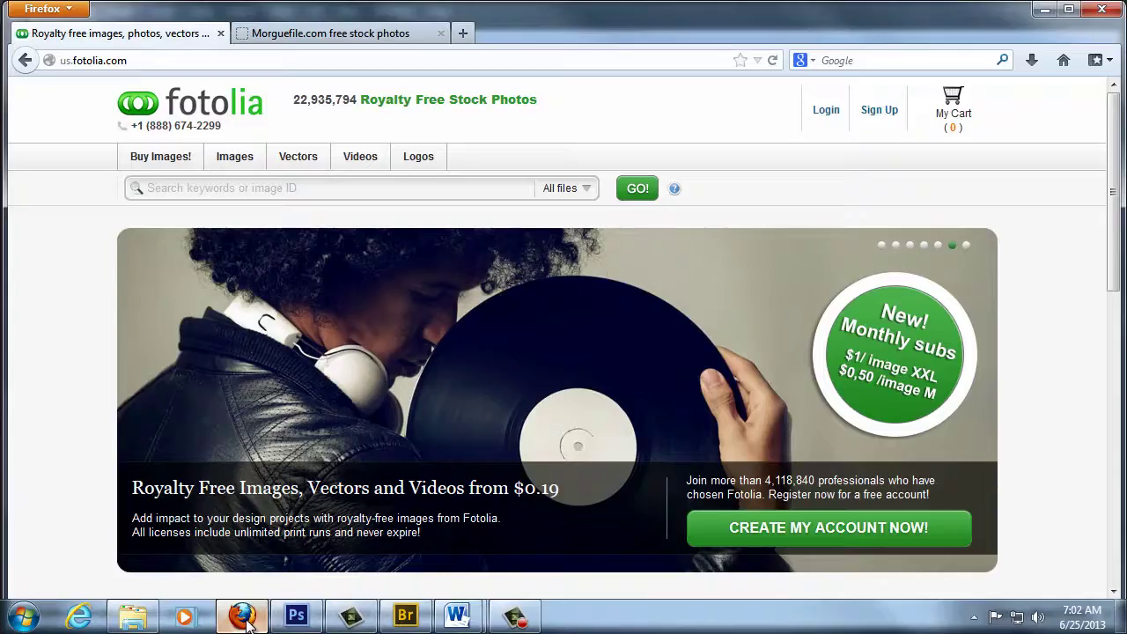
pyautogui.click(303, 32)
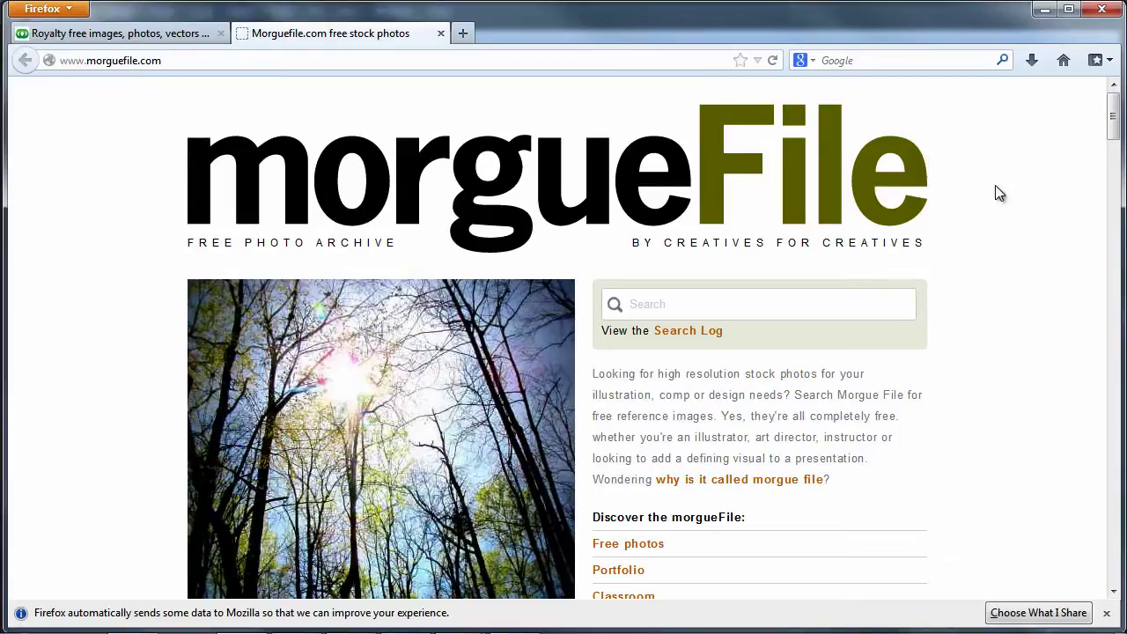
pyautogui.moveTo(1114, 141)
pyautogui.mouseDown()
pyautogui.moveTo(1116, 192)
pyautogui.moveTo(1120, 155)
pyautogui.mouseUp()
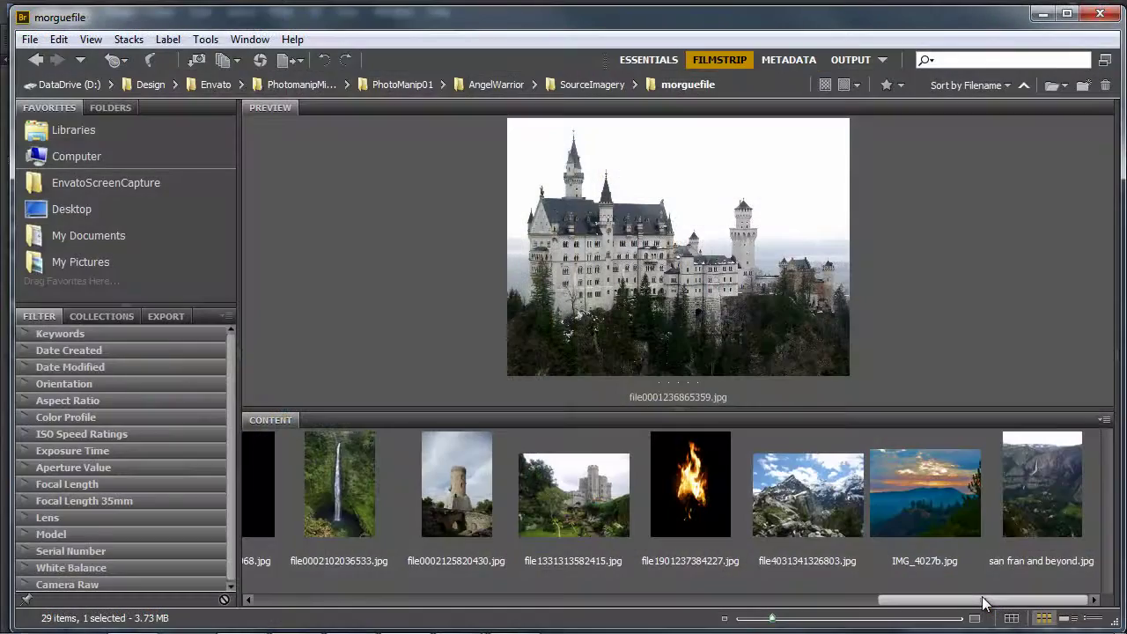
# Preview the morguefile city, IMG_4027b sunset, snowy mountain, fire, castle garden and stone tower photos.
pyautogui.click(1033, 494)
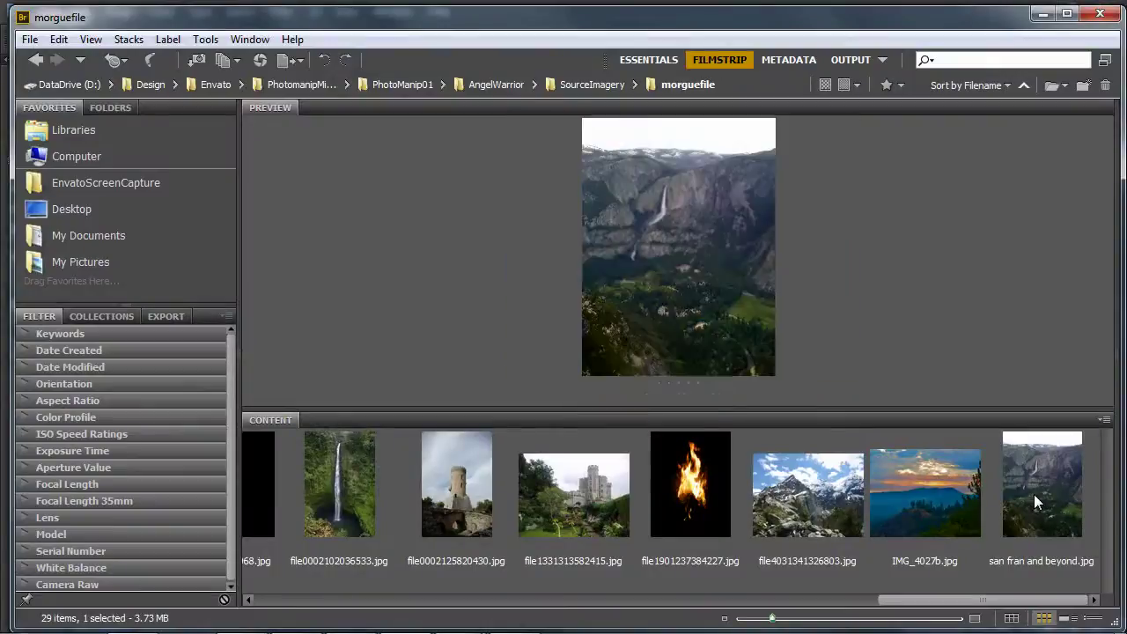
pyautogui.click(940, 507)
pyautogui.click(807, 510)
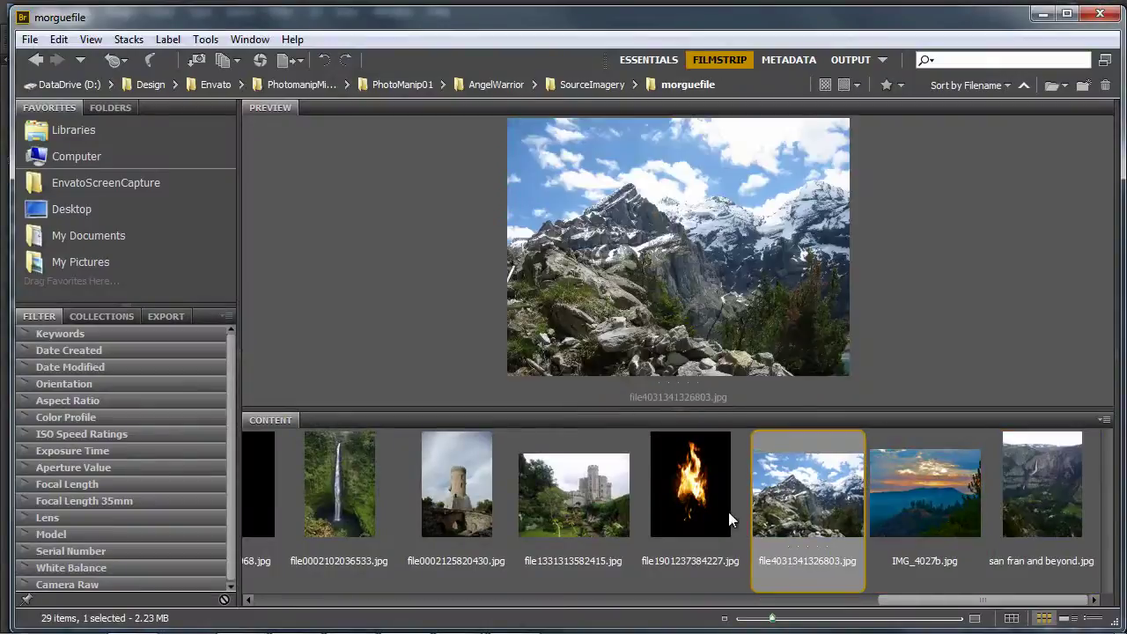
pyautogui.click(704, 507)
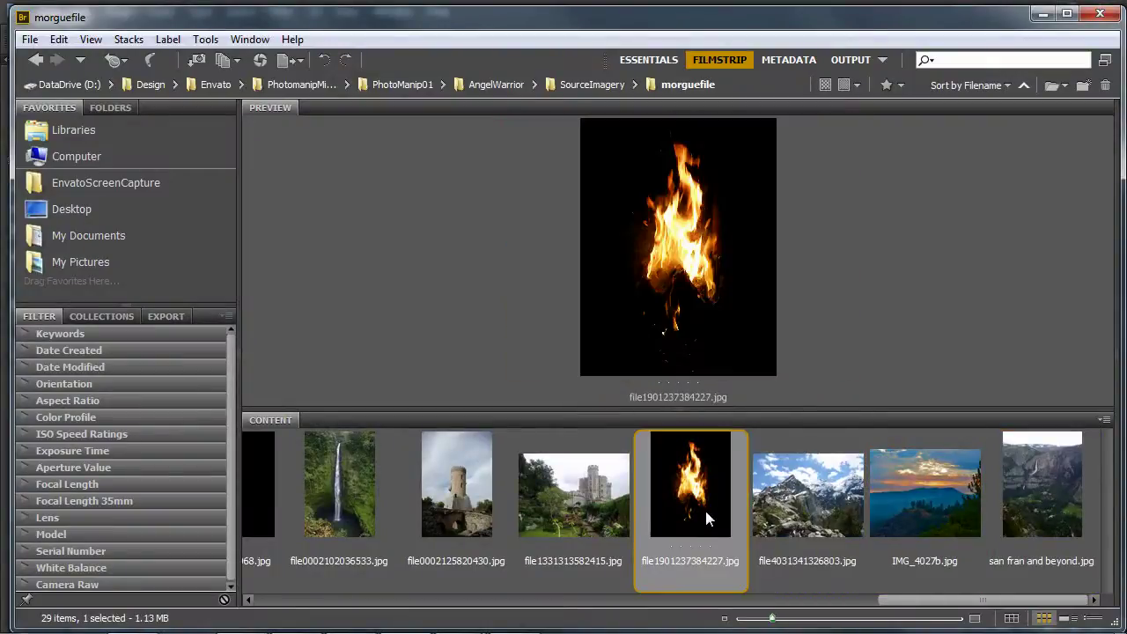
pyautogui.click(581, 502)
pyautogui.click(475, 512)
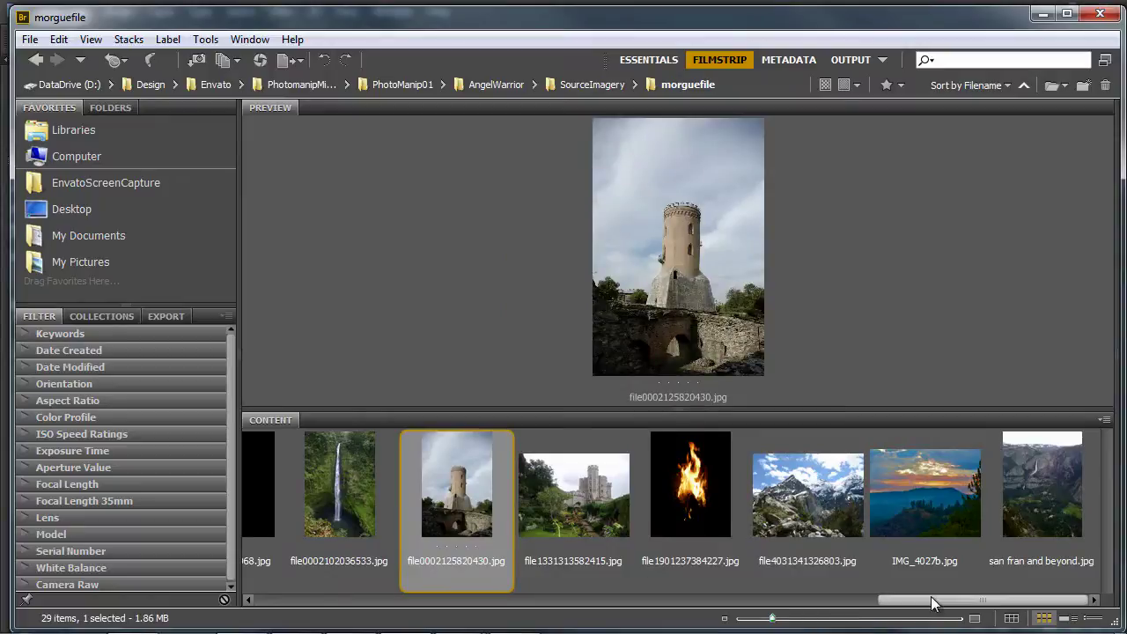
# Preview the waterfall, moon and cliff castle photos, ending on file0001452068883.jpg.
pyautogui.moveTo(934, 601); pyautogui.dragTo(842, 609)
pyautogui.click(656, 509)
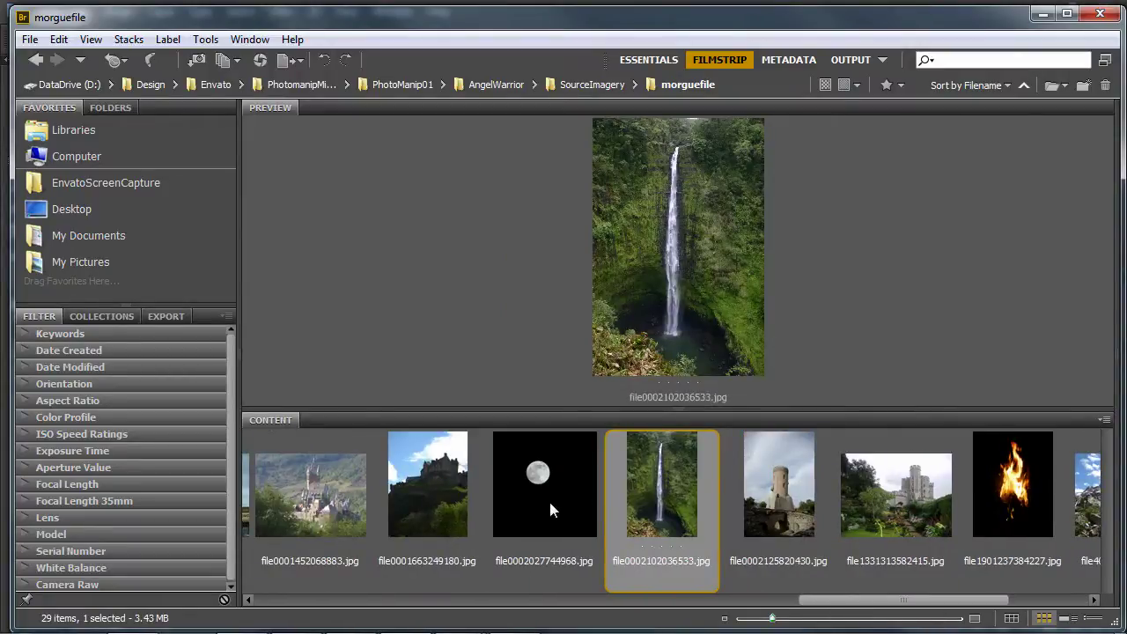
pyautogui.click(550, 504)
pyautogui.click(445, 519)
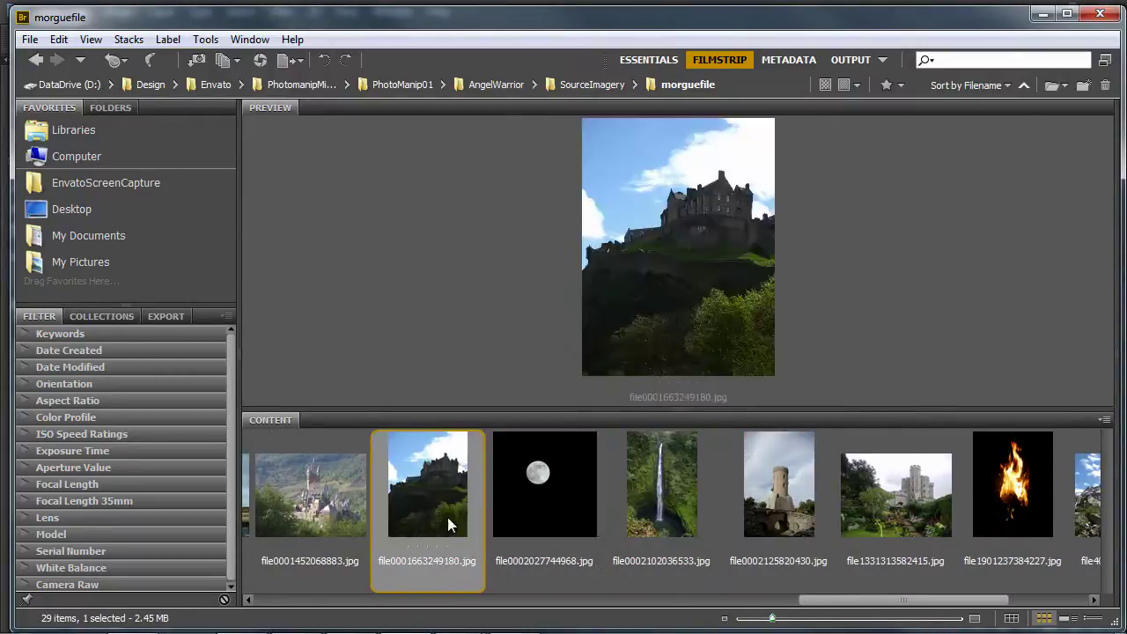
pyautogui.moveTo(858, 603); pyautogui.dragTo(779, 604)
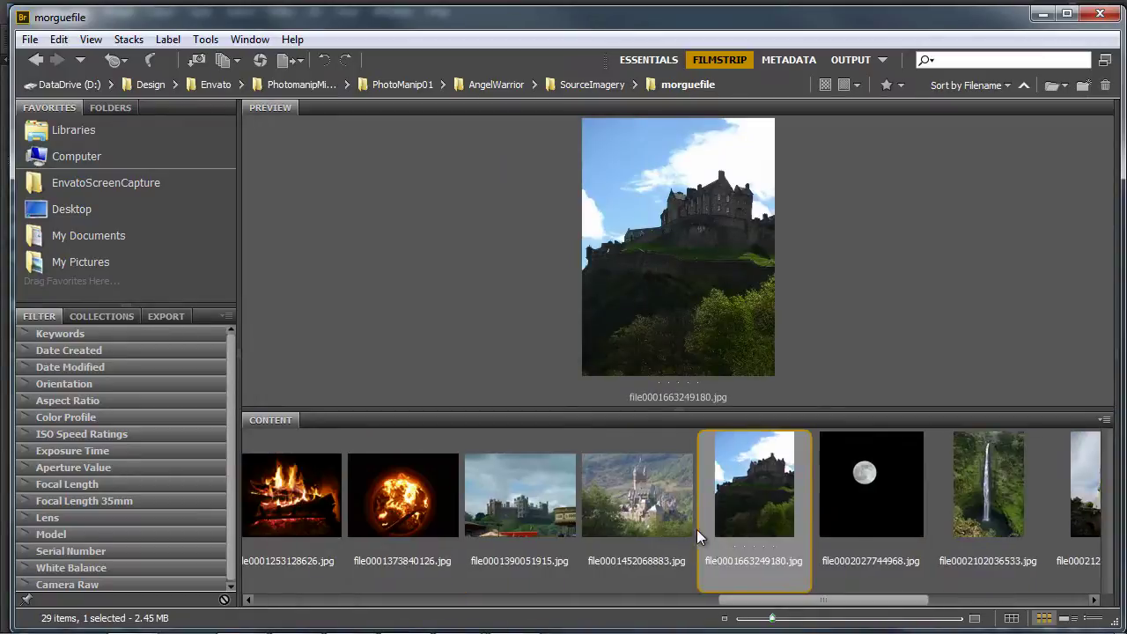
pyautogui.click(669, 515)
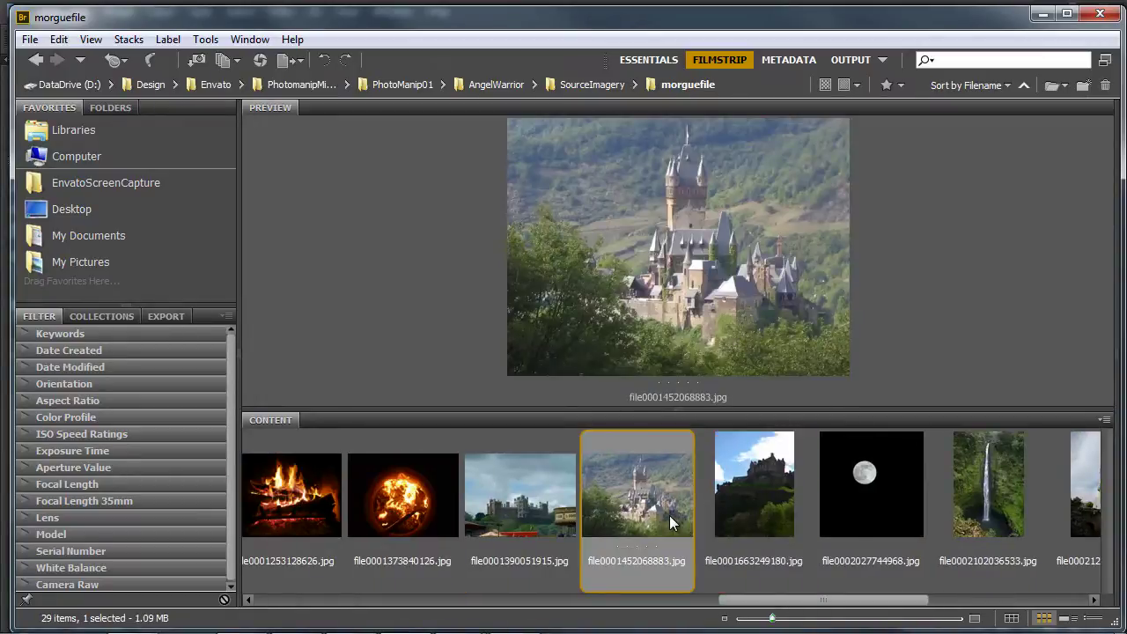
pyautogui.moveTo(787, 603); pyautogui.dragTo(667, 608)
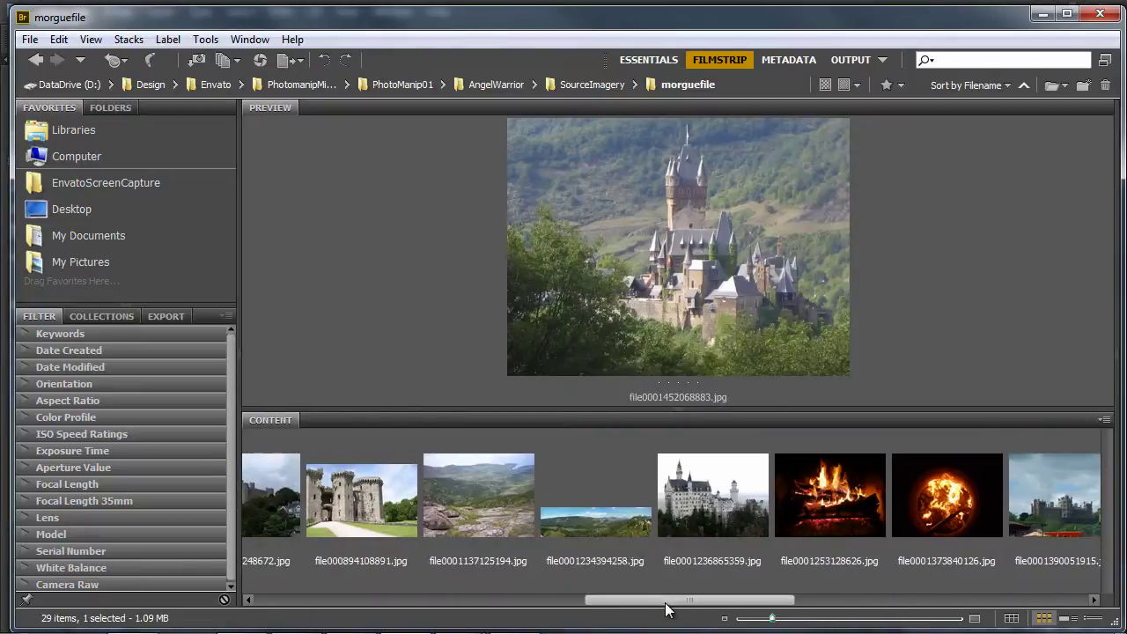